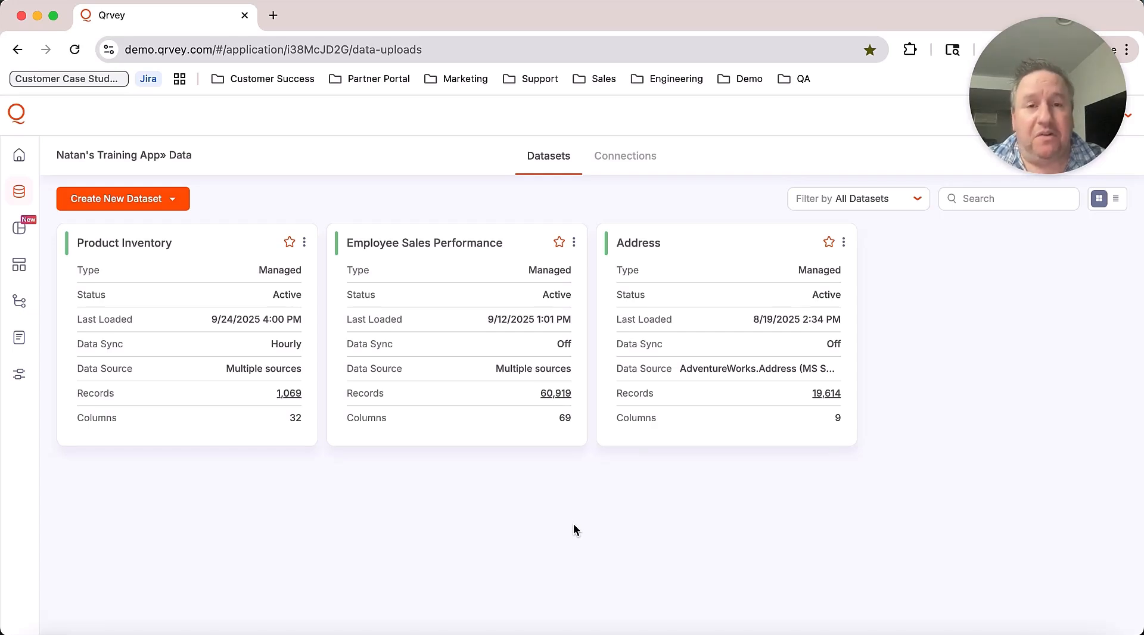
Step: Go to the Legacy Dashboards list from the left sidebar
{"action": "left_click", "coordinate": [21, 269]}
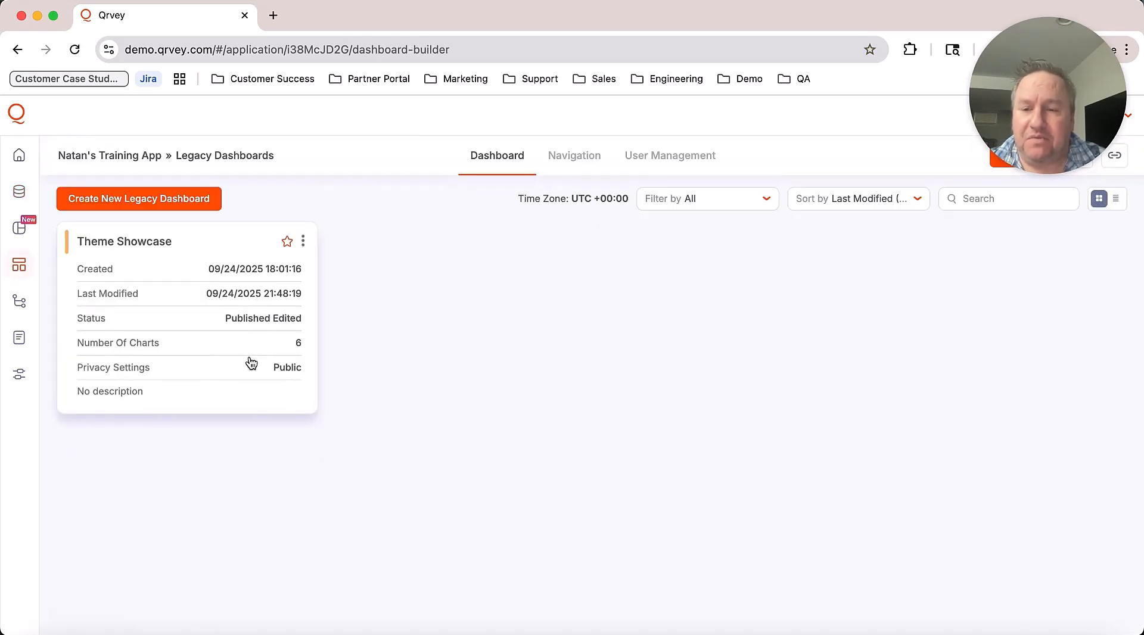
Step: Open the Theme Showcase dashboard and select its Sample Dashboard title block
{"action": "left_click", "coordinate": [205, 345]}
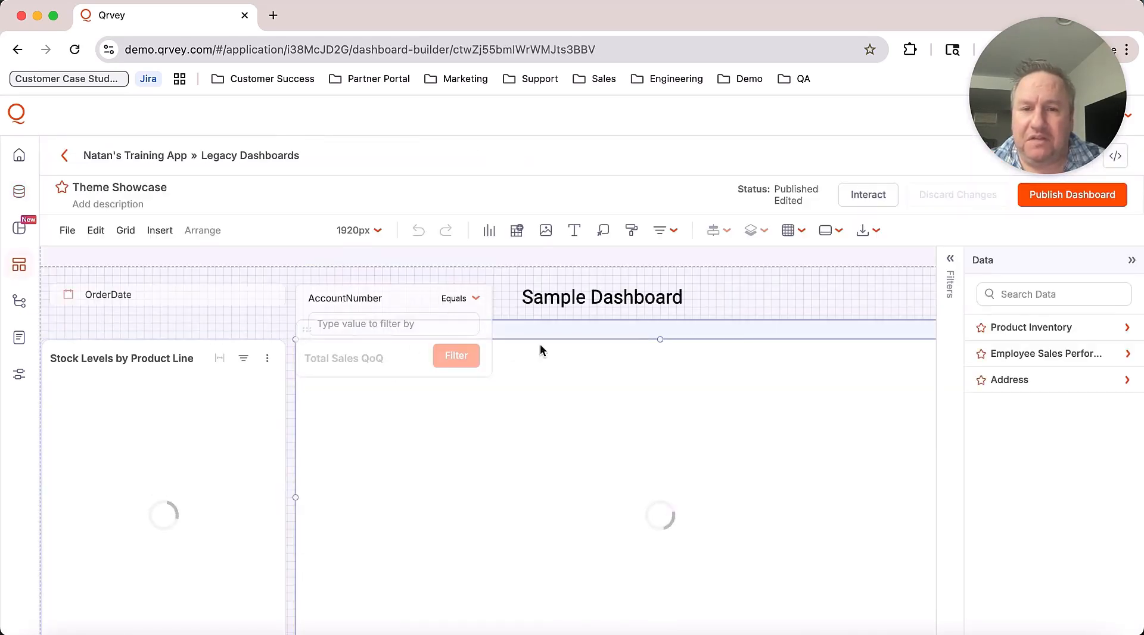
{"action": "left_click", "coordinate": [891, 290]}
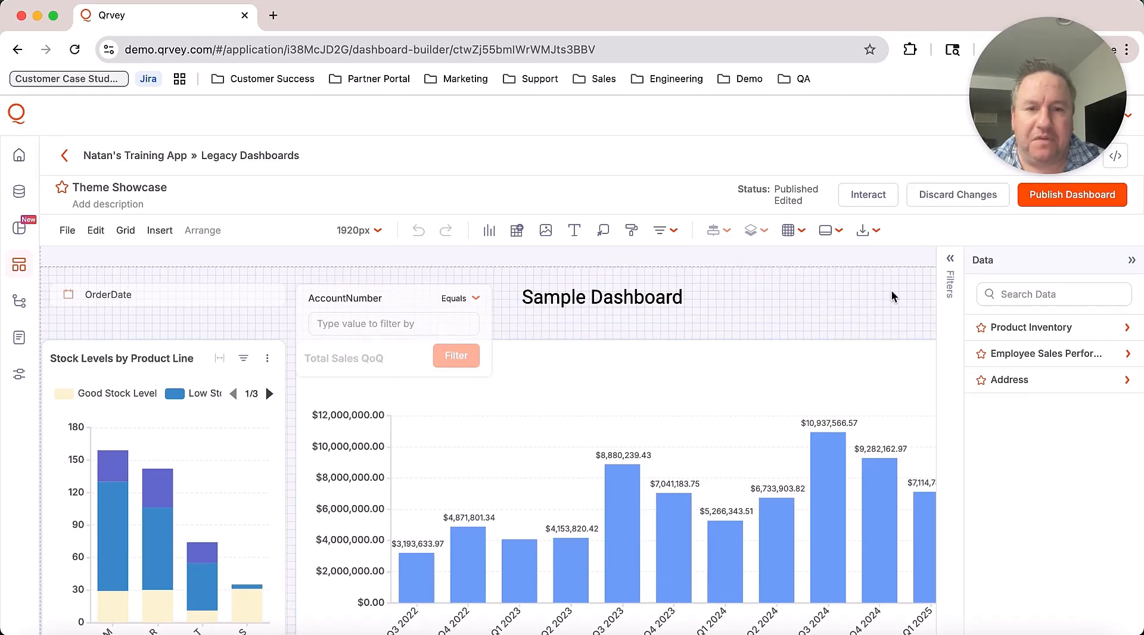
{"action": "left_click", "coordinate": [761, 305]}
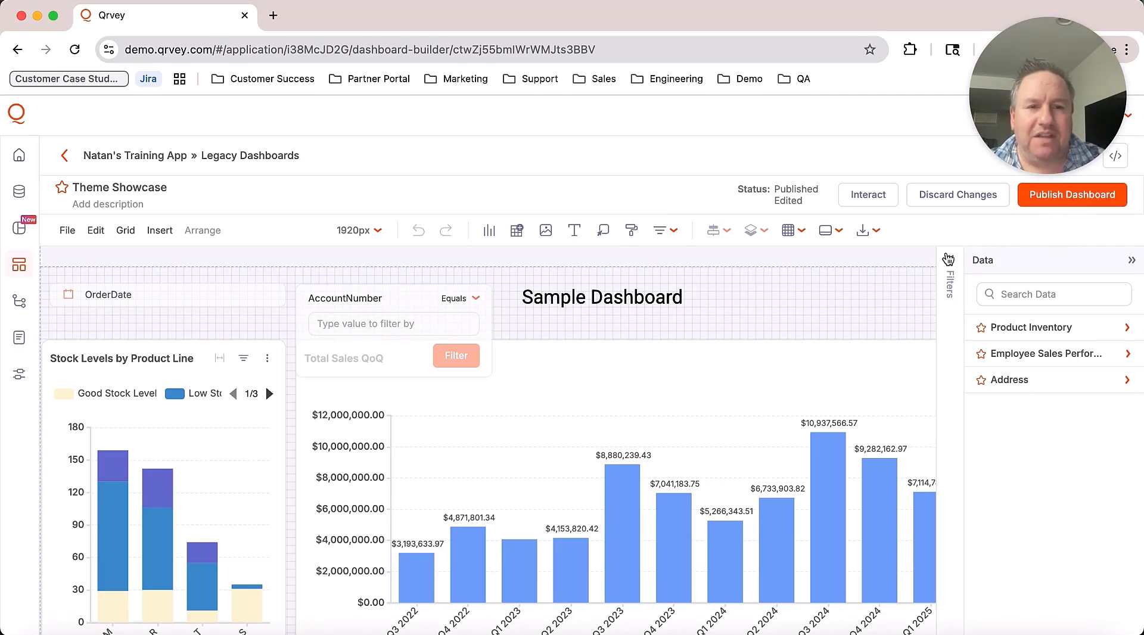
Step: Start a new theme from the Style Themes gallery and focus its name field
{"action": "left_click", "coordinate": [631, 233]}
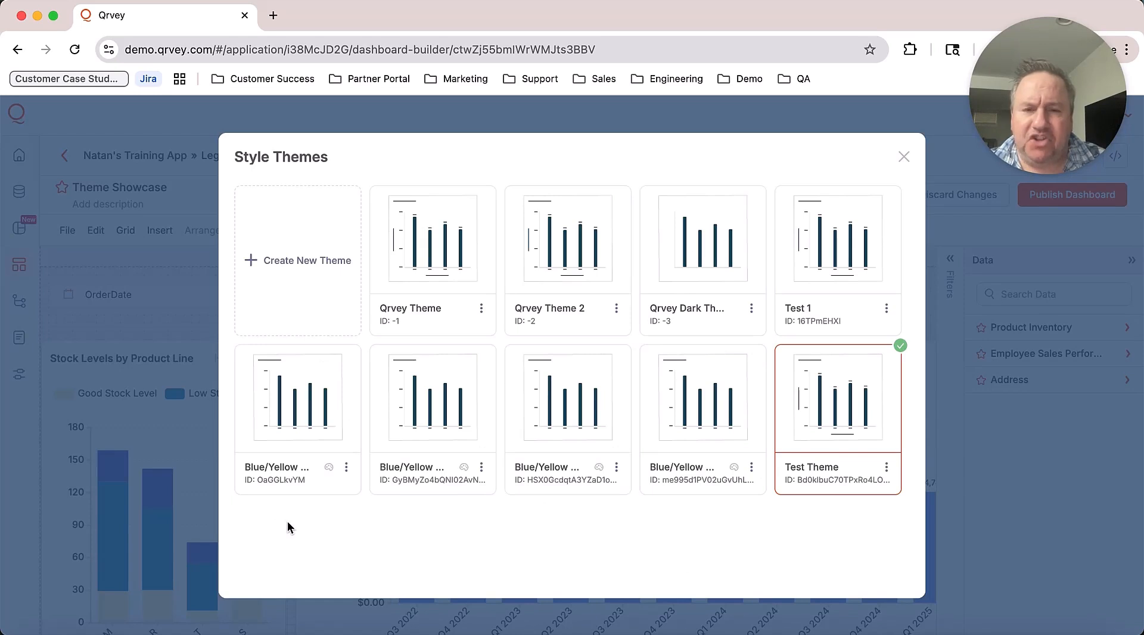
{"action": "left_click", "coordinate": [296, 273]}
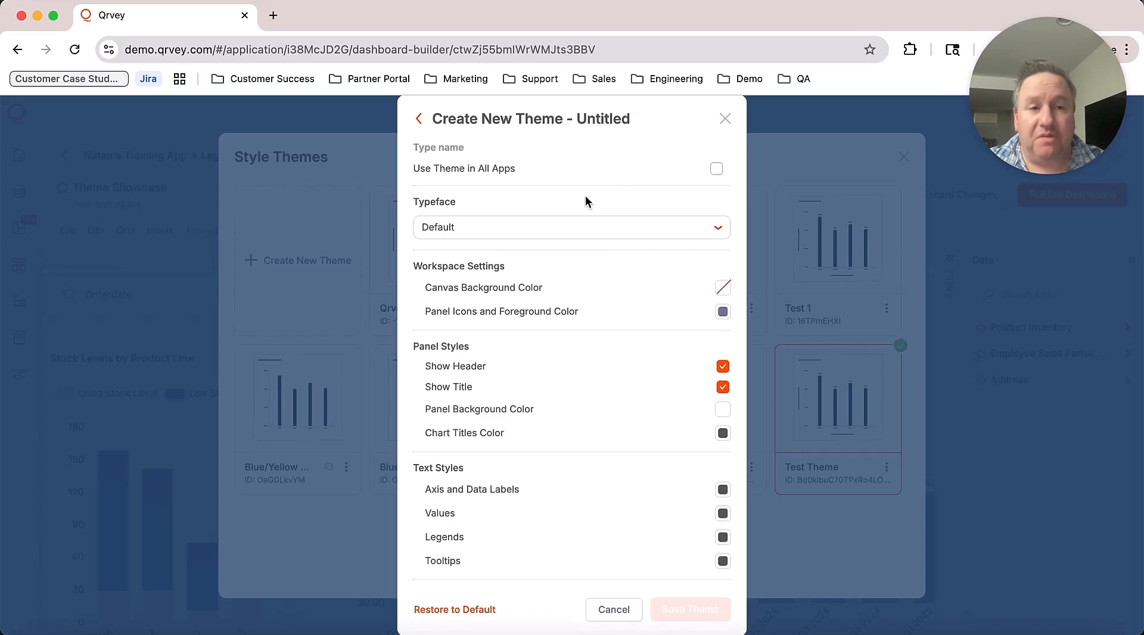
{"action": "left_click", "coordinate": [557, 151]}
Step: Name the new theme 'Dark Mode' and set its typeface to Comic Sans MS
{"action": "type", "text": "D"}
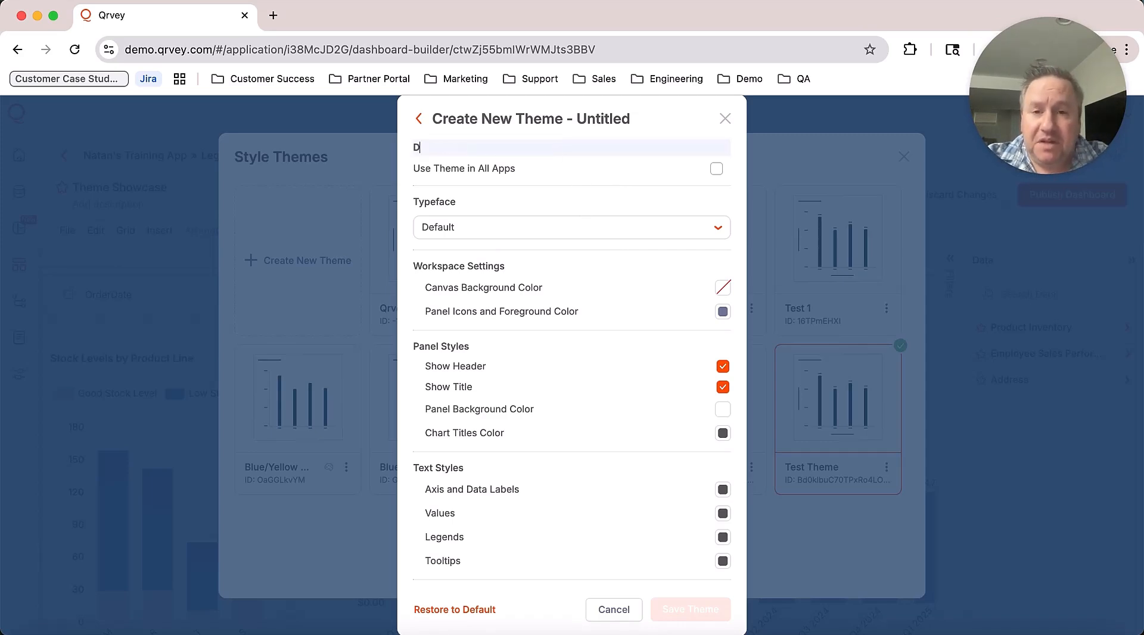
{"action": "type", "text": "ark Mode"}
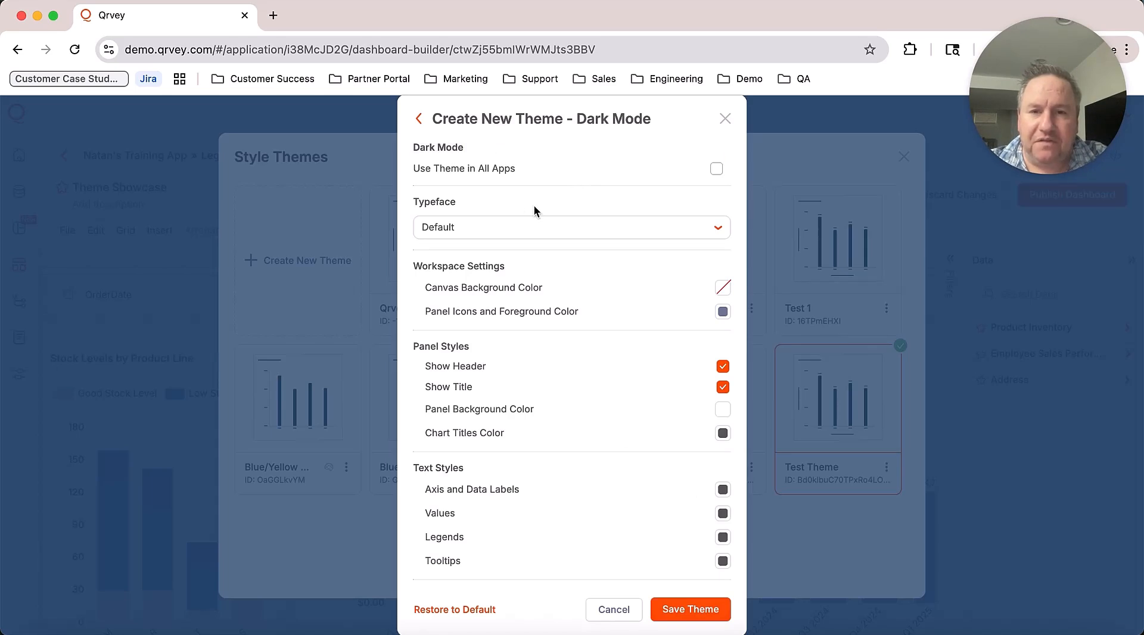
{"action": "scroll", "coordinate": [552, 283], "scroll_direction": "down", "scroll_amount": 2}
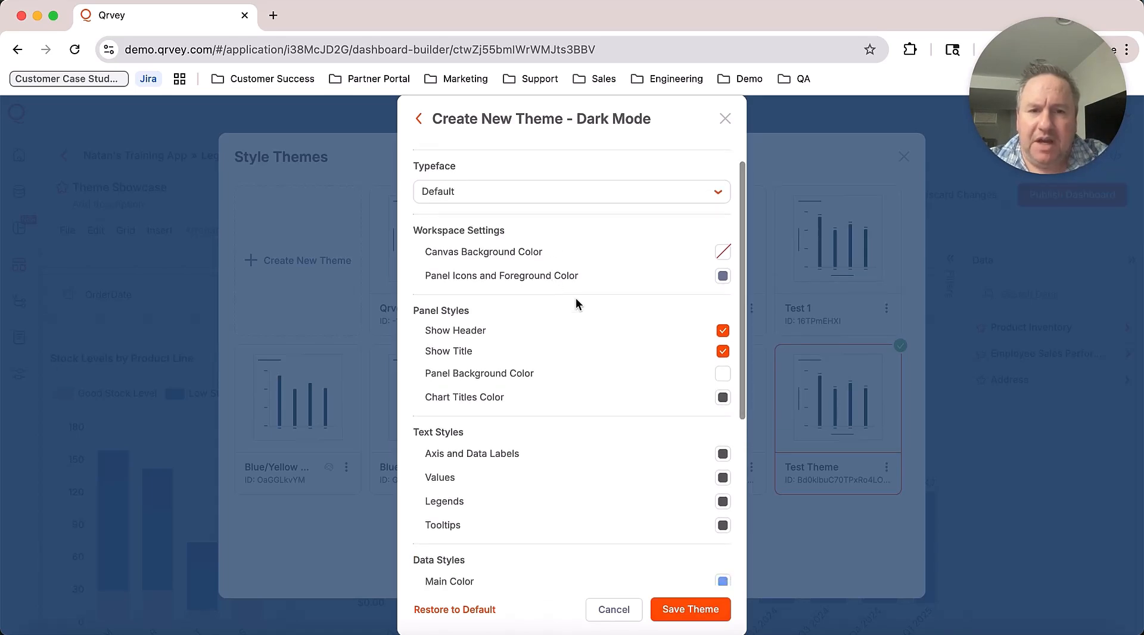
{"action": "scroll", "coordinate": [575, 299], "scroll_direction": "up", "scroll_amount": 1}
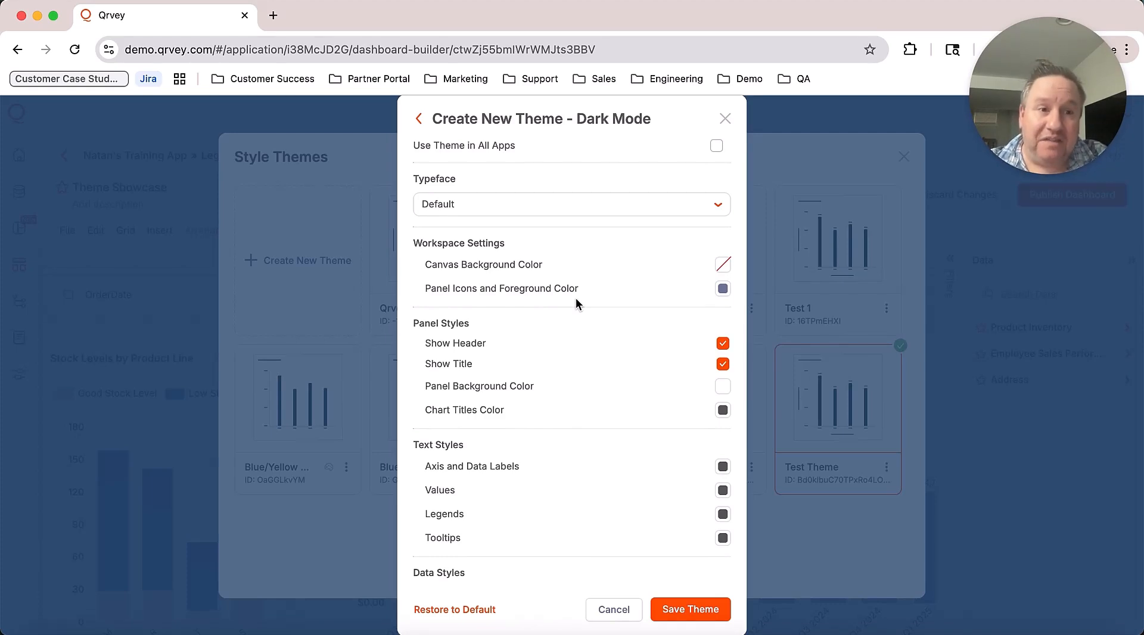
{"action": "left_click", "coordinate": [566, 213]}
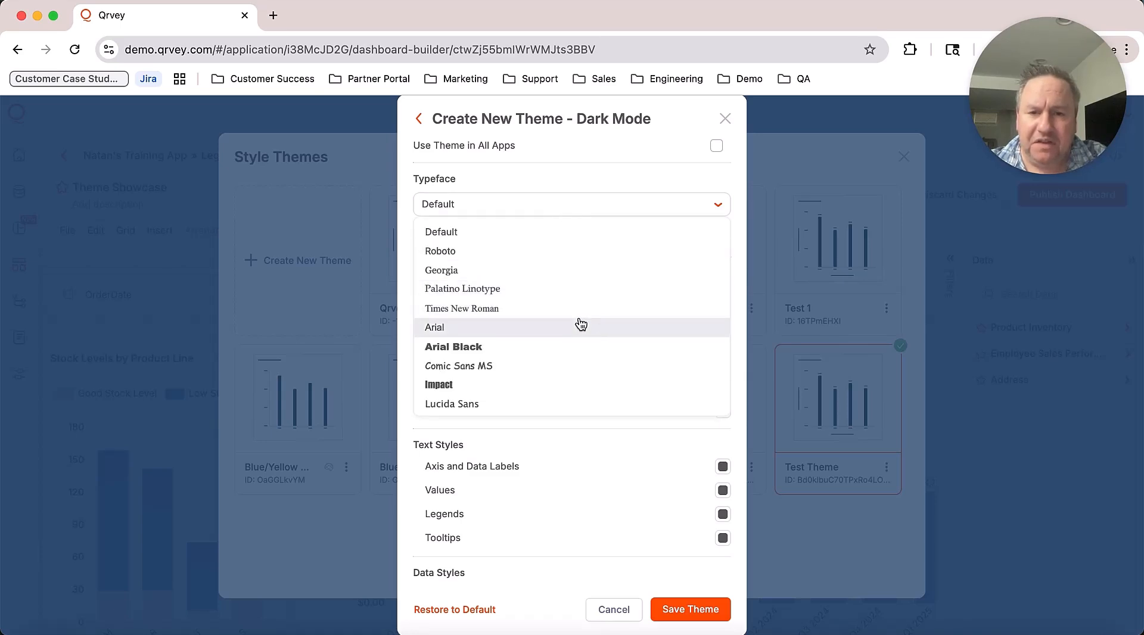
{"action": "left_click", "coordinate": [572, 366]}
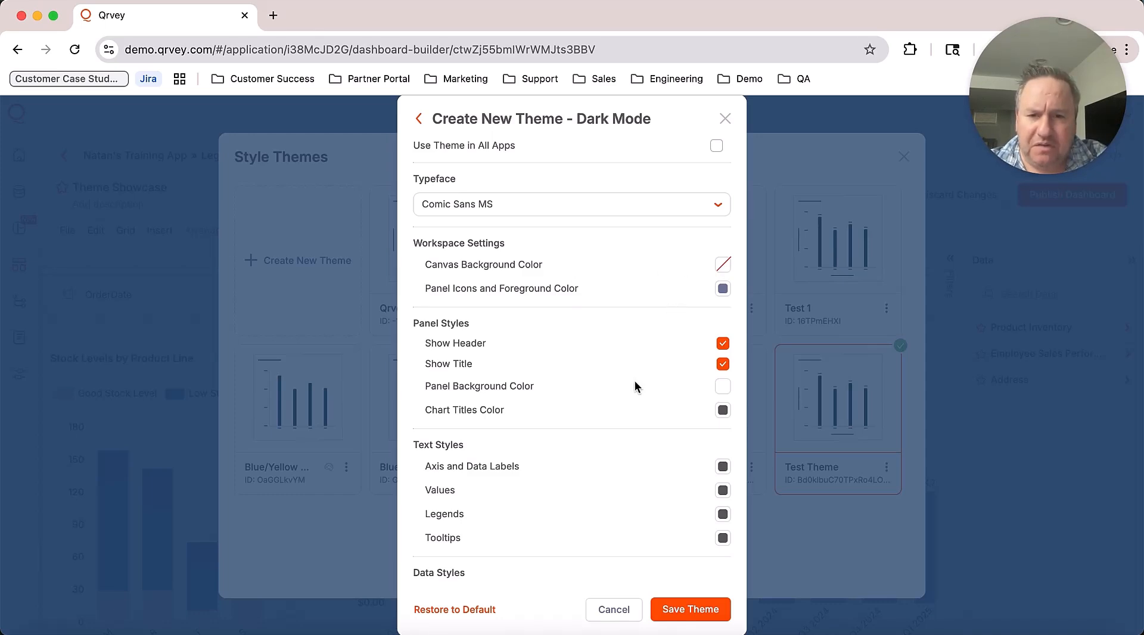
{"action": "left_click", "coordinate": [723, 386]}
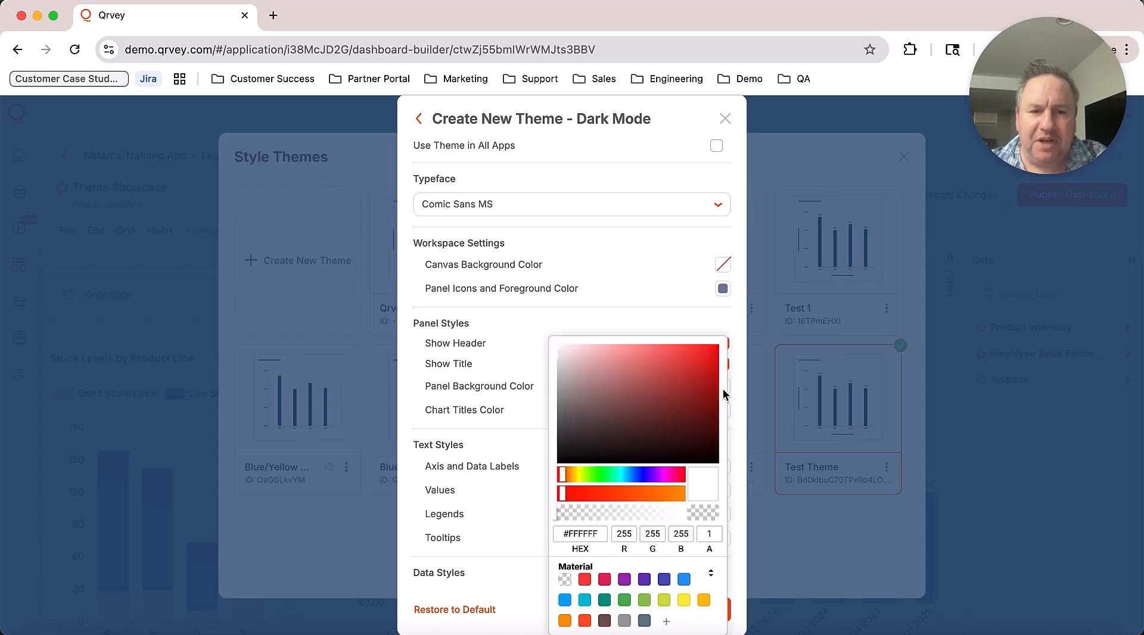
Step: Set the panel background to dark grey #645959, save the theme, and view the darkened dashboard
{"action": "left_click", "coordinate": [575, 417]}
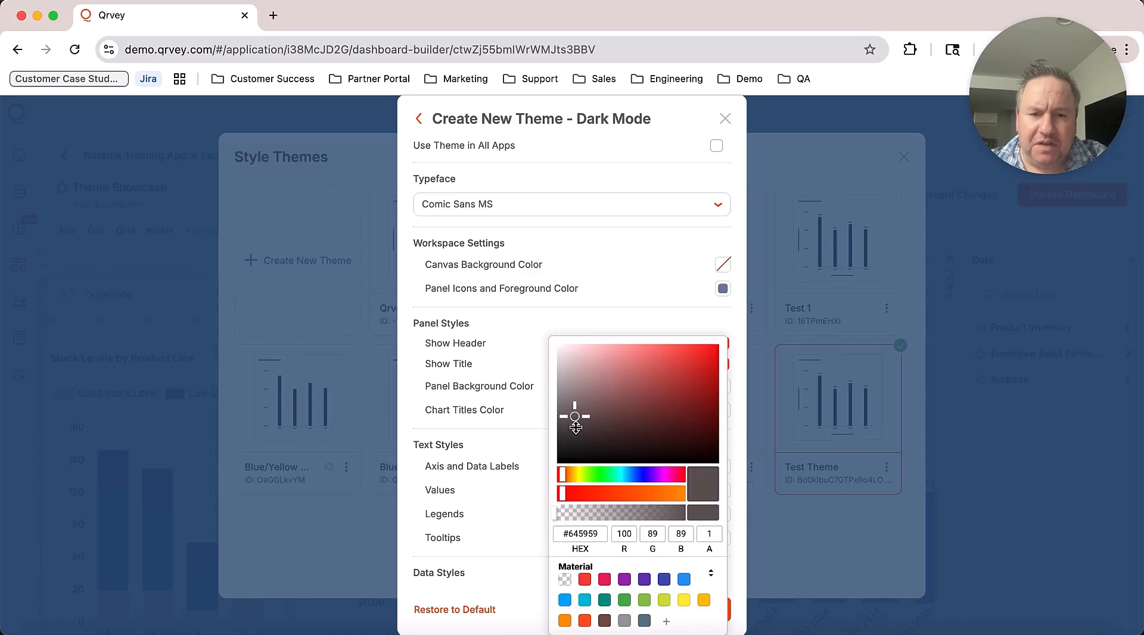
{"action": "left_click", "coordinate": [738, 421]}
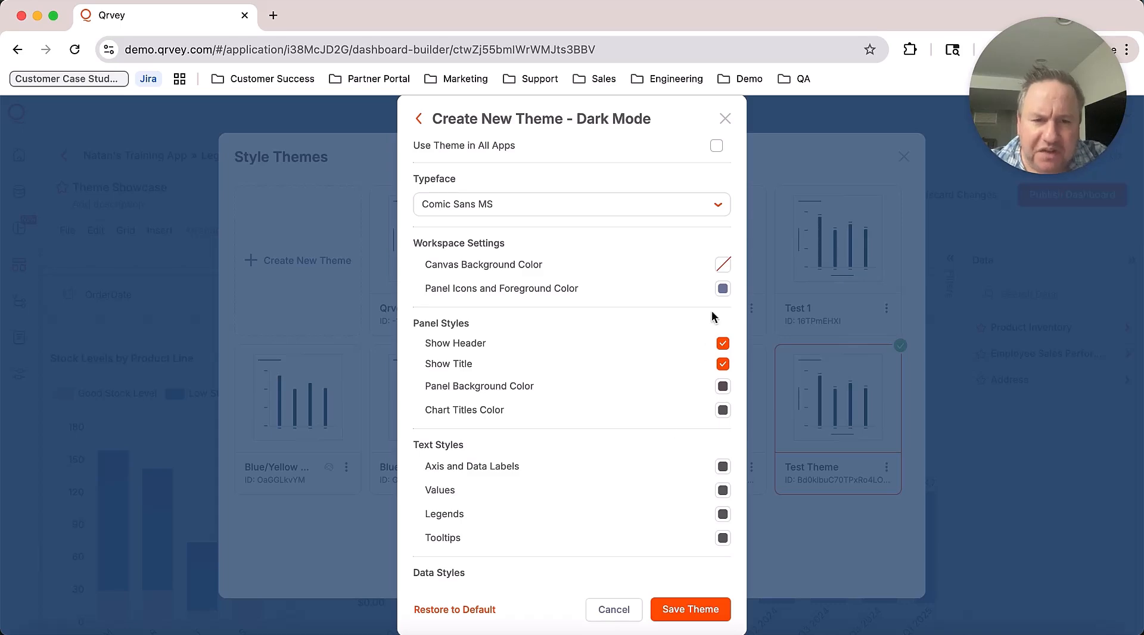
{"action": "left_click", "coordinate": [692, 610]}
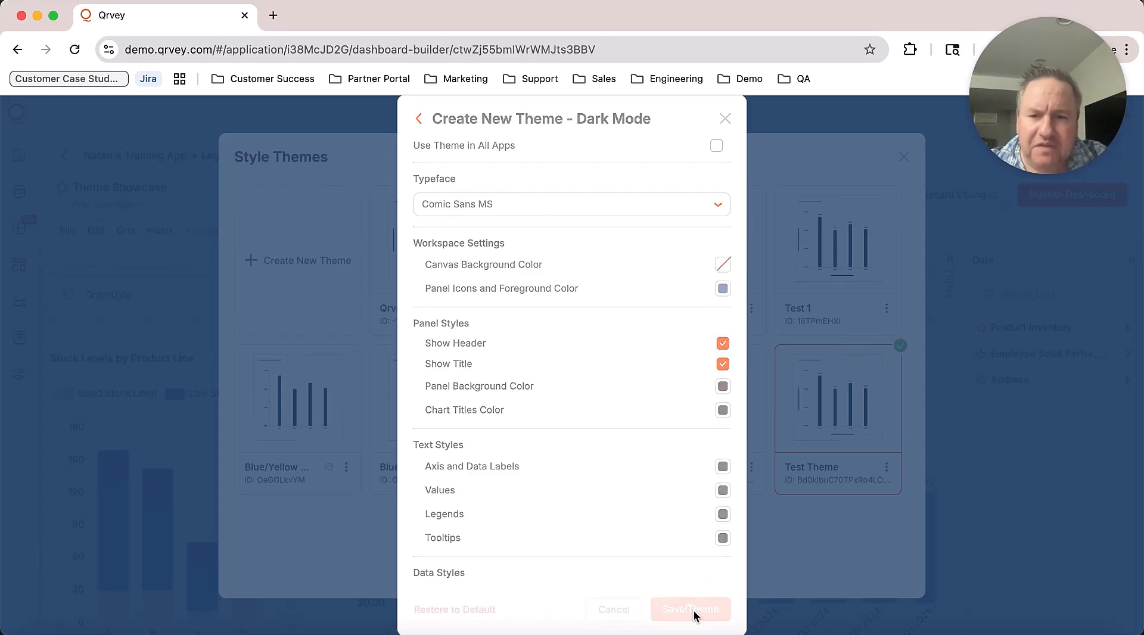
{"action": "left_click", "coordinate": [904, 158]}
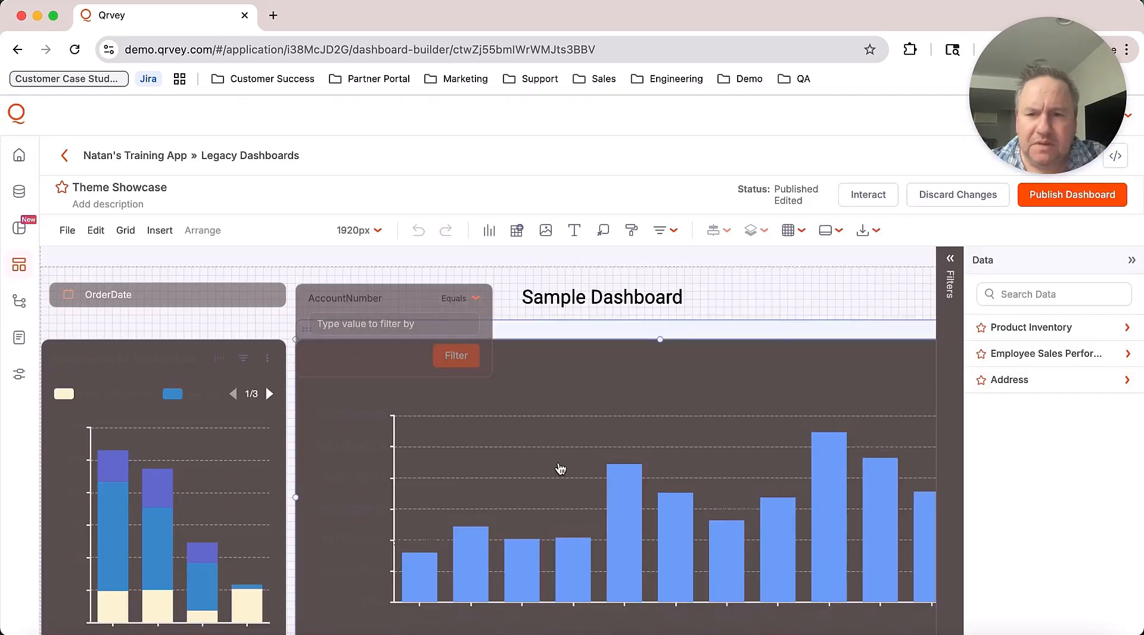
{"action": "scroll", "coordinate": [559, 469], "scroll_direction": "down", "scroll_amount": 3}
{"action": "scroll", "coordinate": [572, 471], "scroll_direction": "up", "scroll_amount": 2}
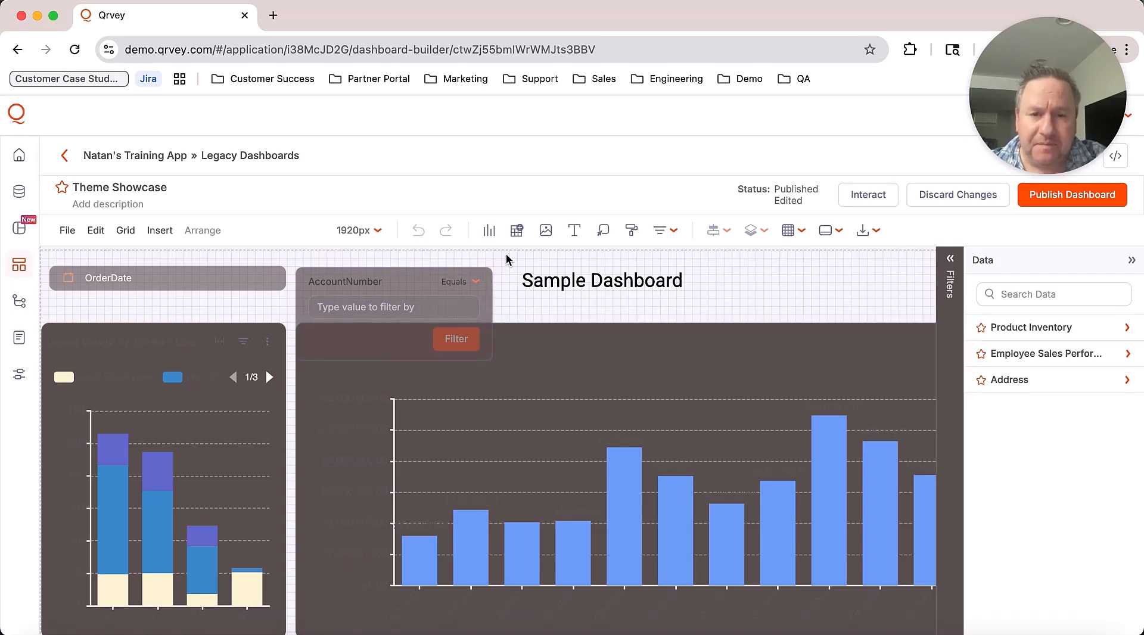
Step: Choose Edit from the Dark Mode card's menu in the Style Themes gallery
{"action": "left_click", "coordinate": [632, 231]}
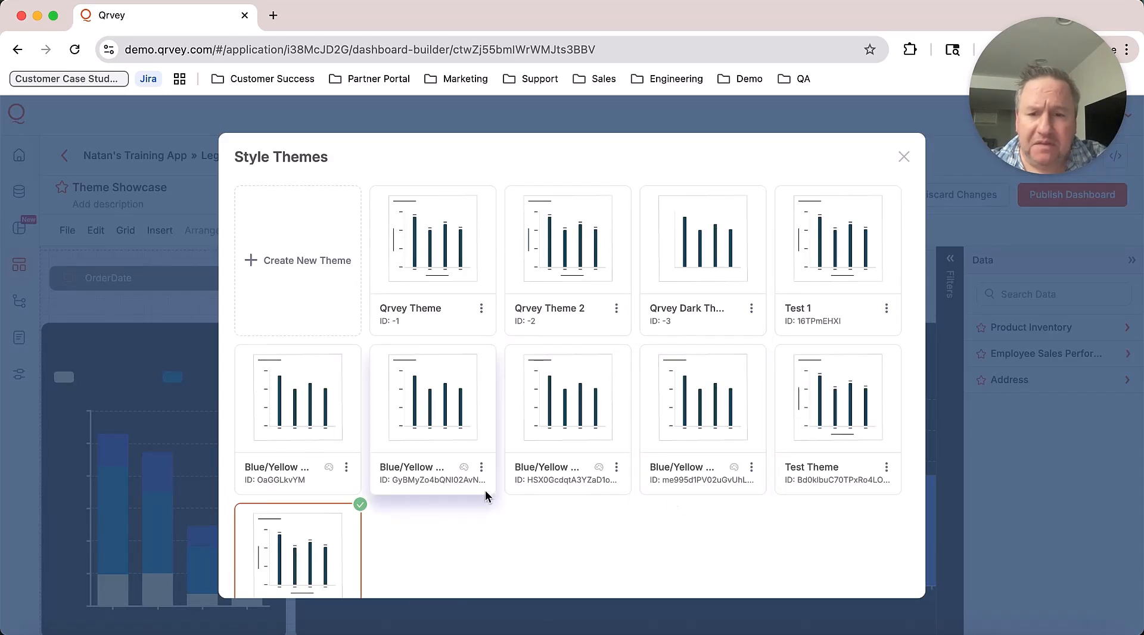
{"action": "scroll", "coordinate": [486, 497], "scroll_direction": "down", "scroll_amount": 2}
{"action": "left_click", "coordinate": [346, 548]}
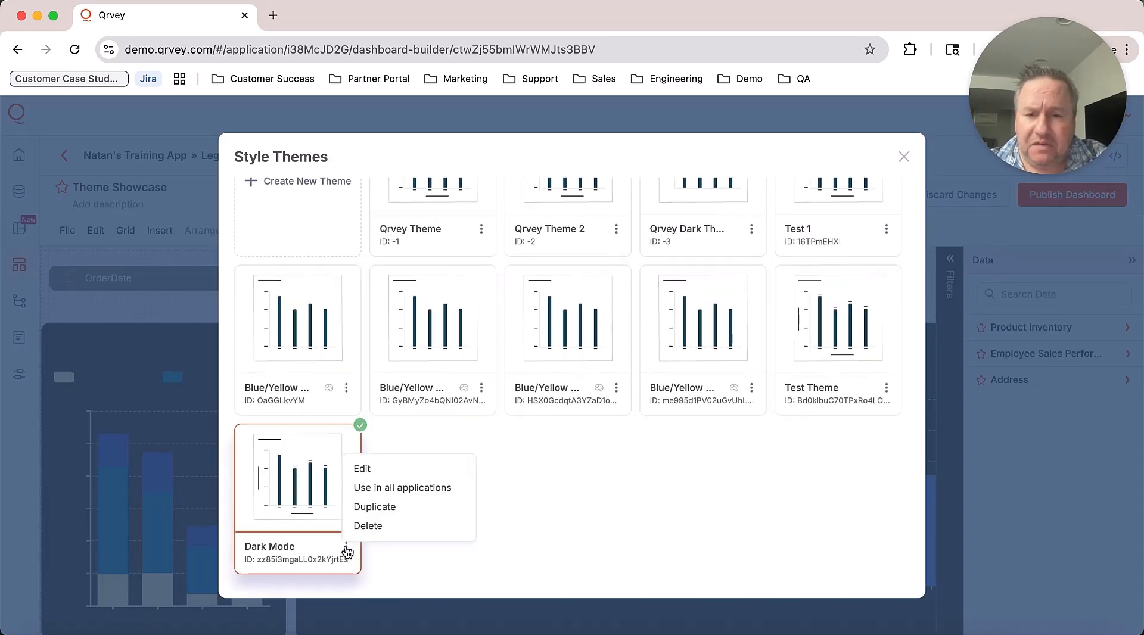
{"action": "left_click", "coordinate": [381, 469]}
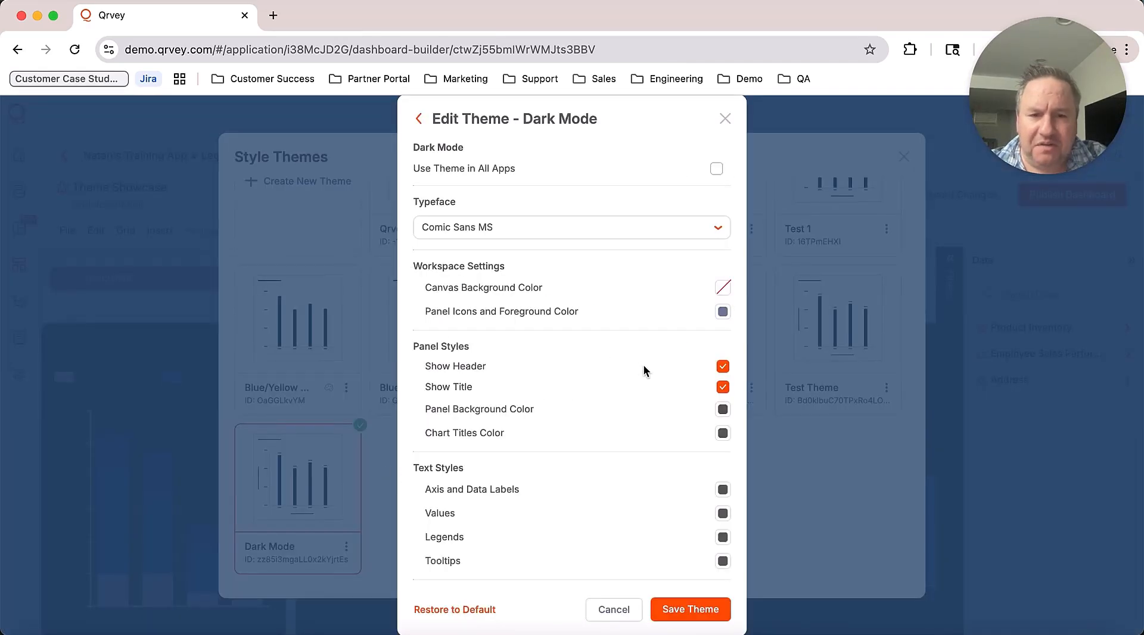
{"action": "scroll", "coordinate": [643, 370], "scroll_direction": "down", "scroll_amount": 2}
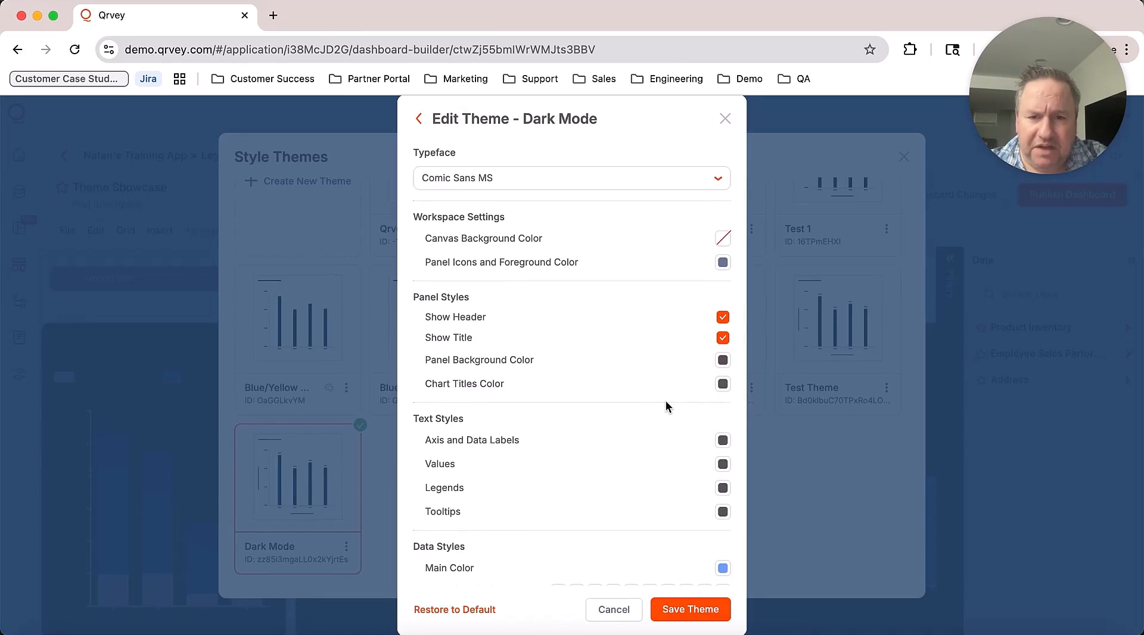
{"action": "scroll", "coordinate": [666, 403], "scroll_direction": "down", "scroll_amount": 3}
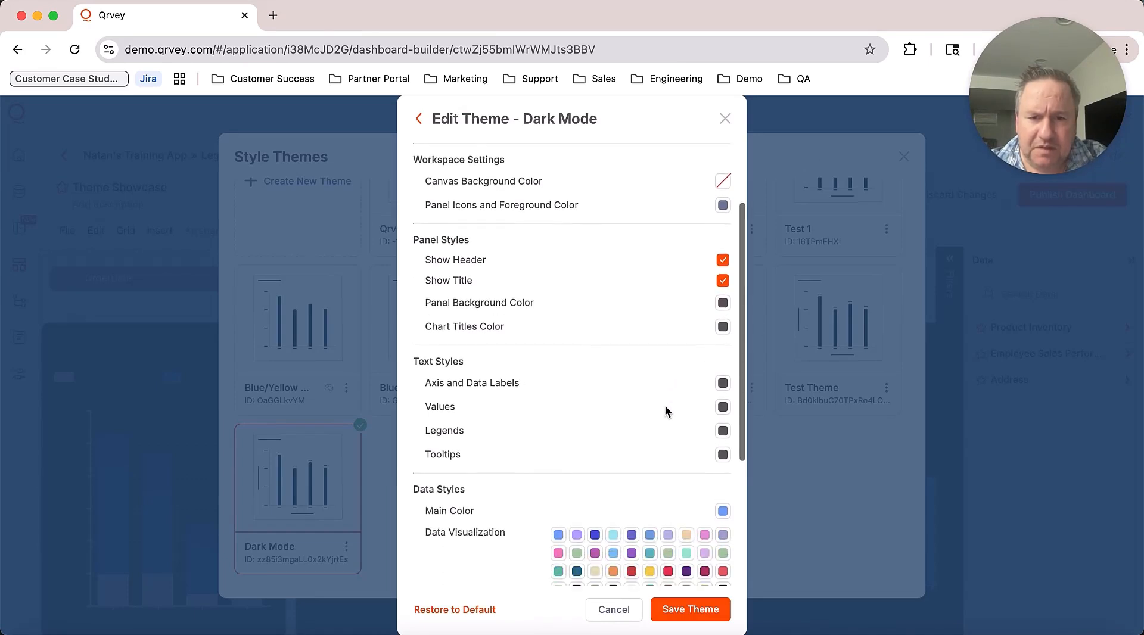
{"action": "left_click", "coordinate": [723, 348]}
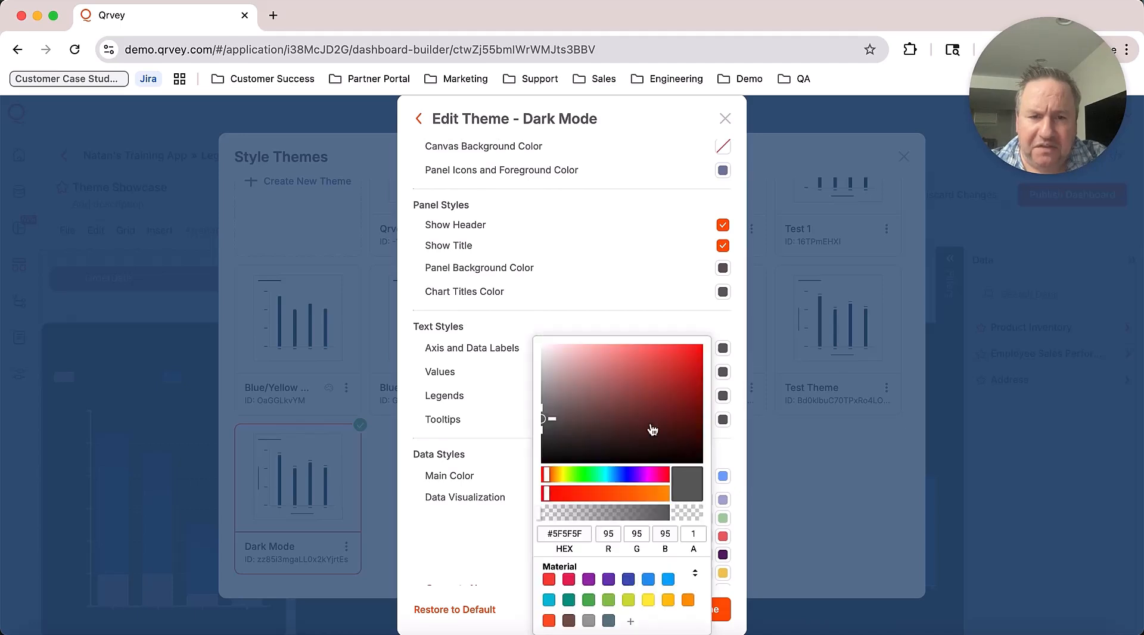
Step: Set axis and data labels, values, legends and tooltips text colours to near-white #F8F5F5
{"action": "left_click", "coordinate": [542, 355]}
{"action": "left_click", "coordinate": [743, 438]}
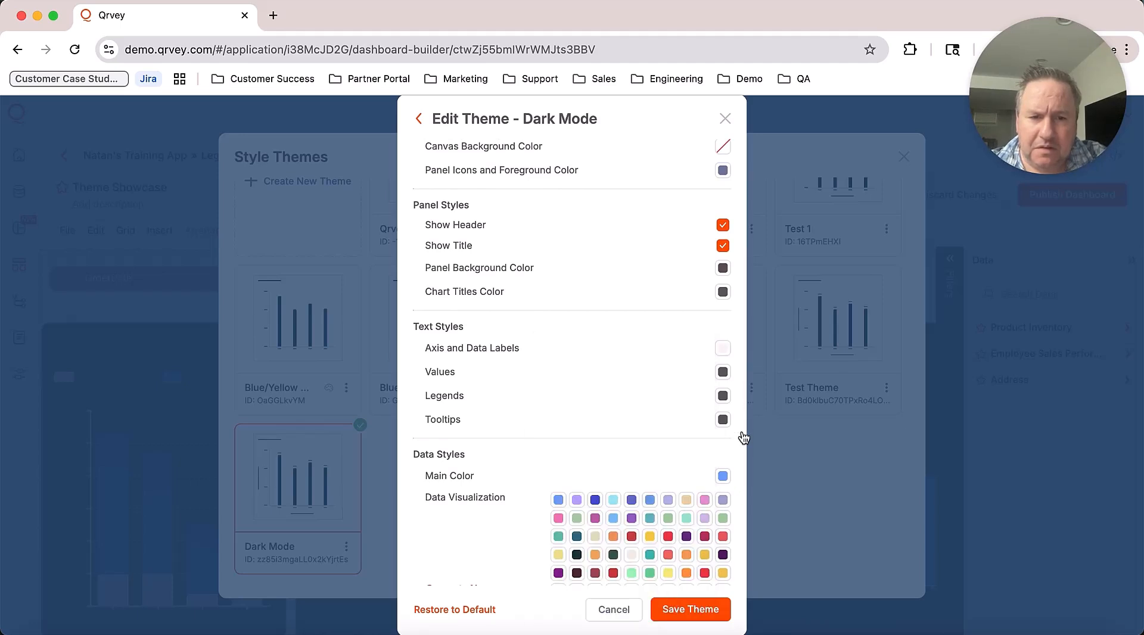
{"action": "left_click", "coordinate": [722, 371]}
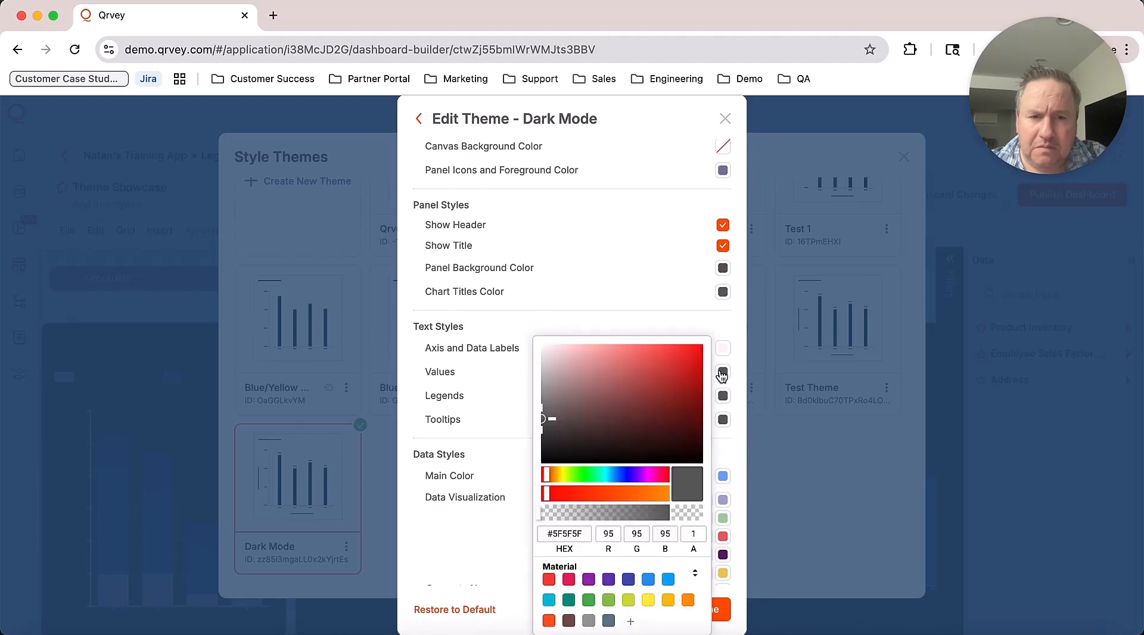
{"action": "left_click", "coordinate": [544, 353]}
{"action": "left_click", "coordinate": [746, 403]}
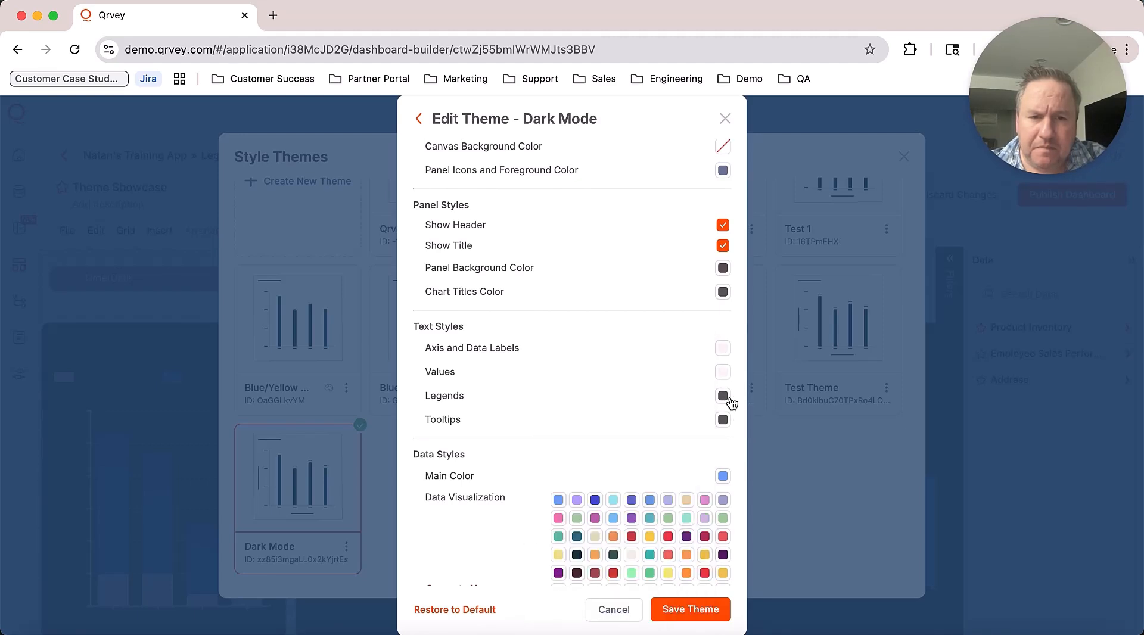
{"action": "left_click", "coordinate": [723, 398]}
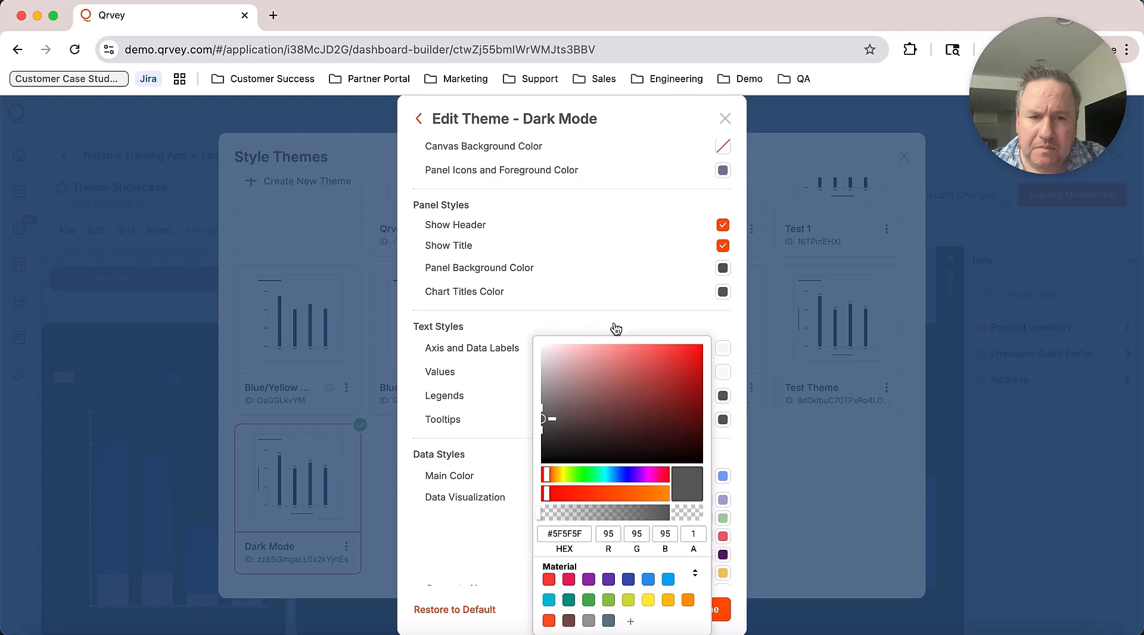
{"action": "left_click", "coordinate": [544, 353]}
{"action": "left_click", "coordinate": [723, 423]}
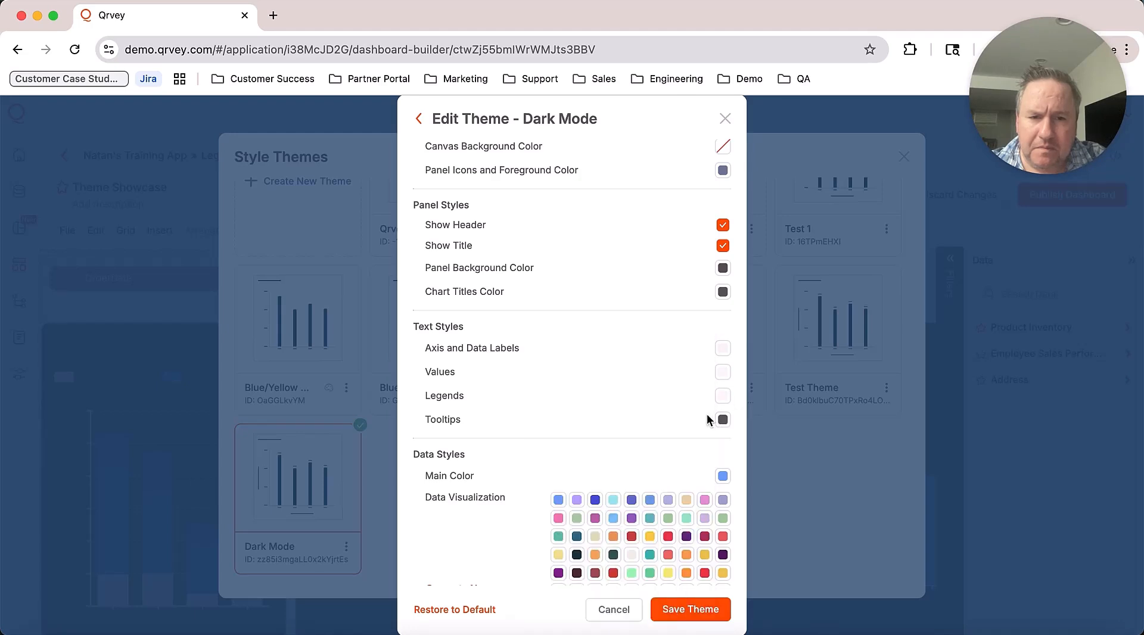
{"action": "left_click", "coordinate": [722, 419]}
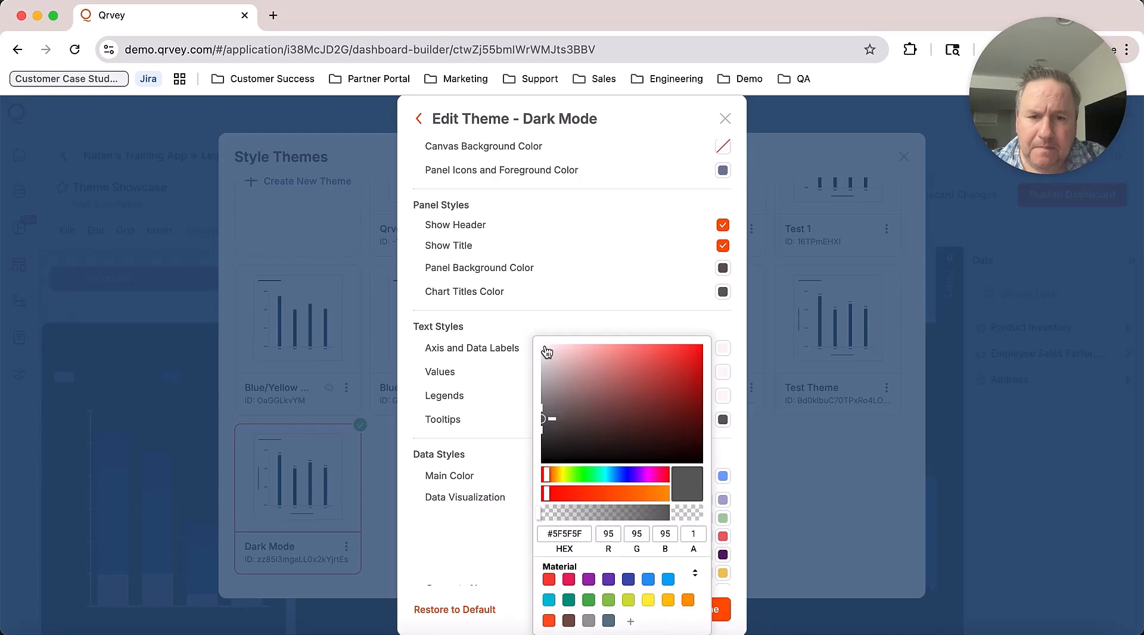
{"action": "left_click", "coordinate": [545, 352]}
{"action": "left_click", "coordinate": [739, 396]}
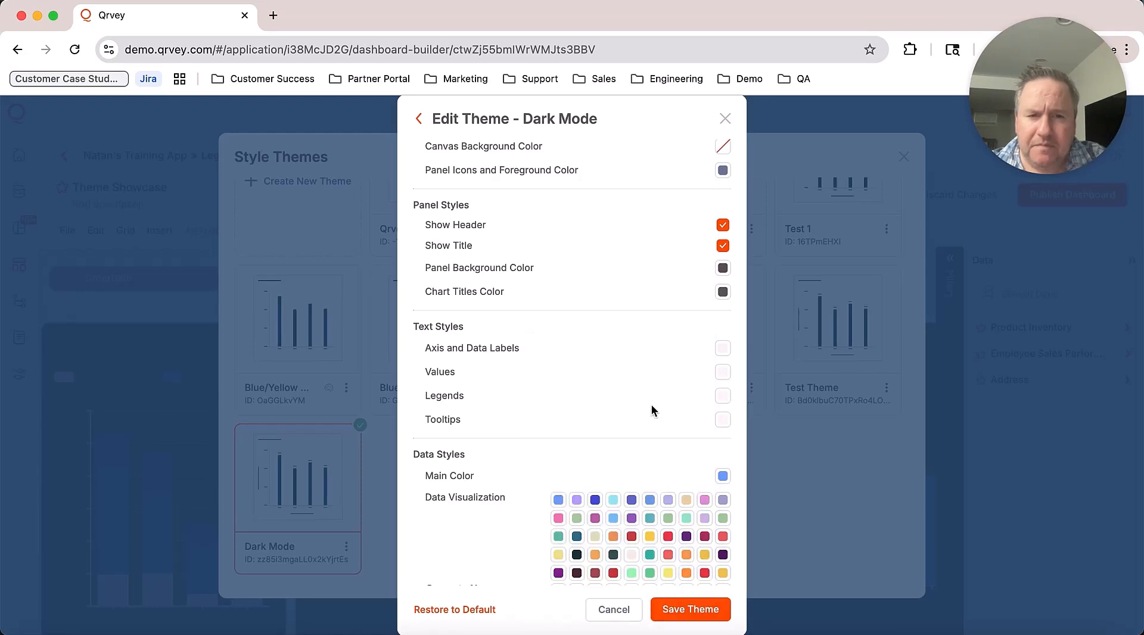
{"action": "scroll", "coordinate": [645, 404], "scroll_direction": "up", "scroll_amount": 2}
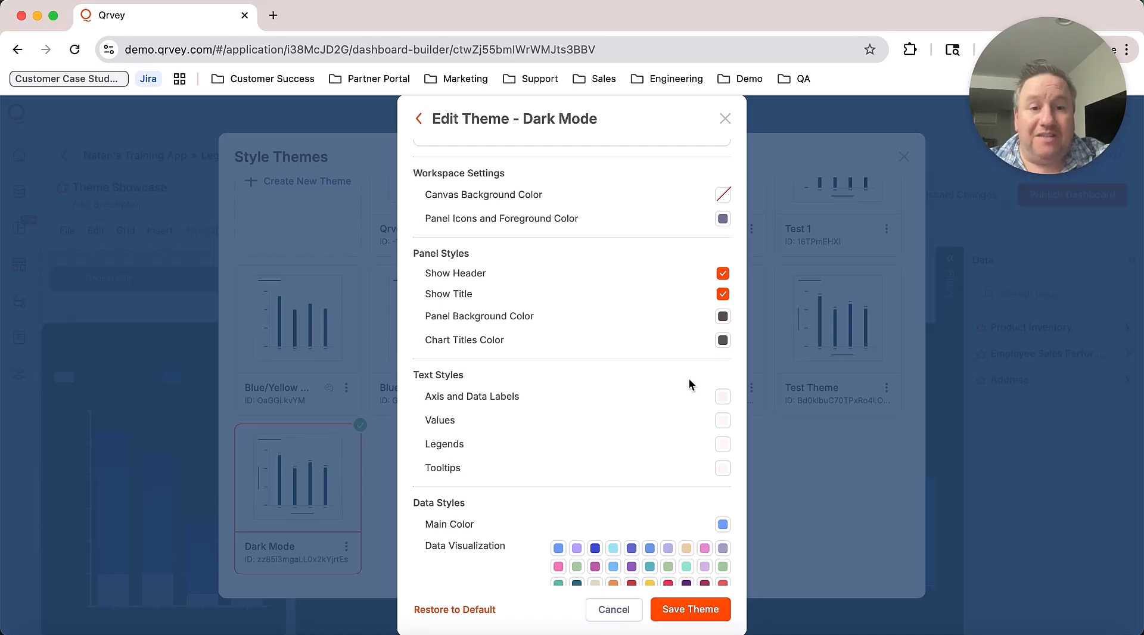
Step: Make chart titles and panel icons/foreground near-white, then save the Dark Mode theme
{"action": "left_click", "coordinate": [723, 344]}
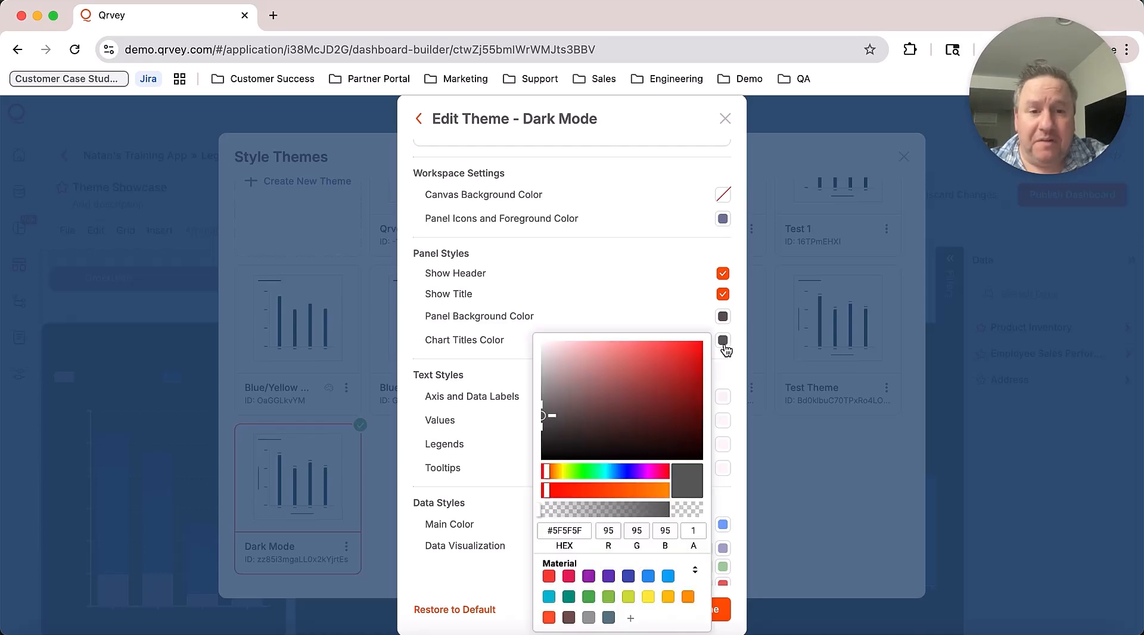
{"action": "left_click", "coordinate": [544, 346]}
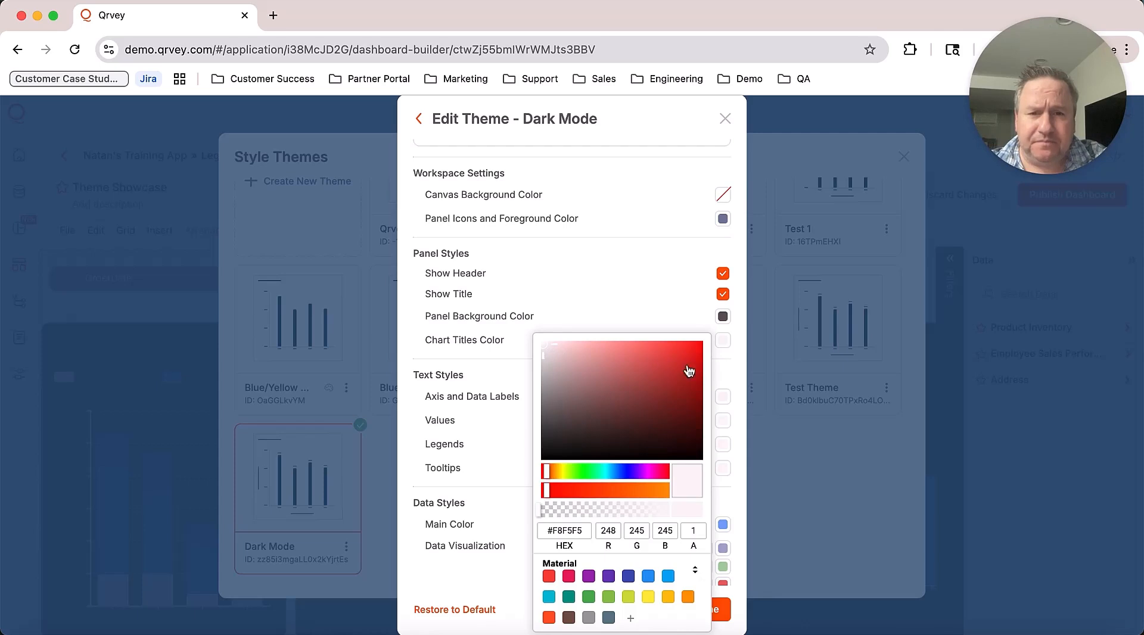
{"action": "left_click", "coordinate": [737, 386]}
{"action": "scroll", "coordinate": [684, 379], "scroll_direction": "up", "scroll_amount": 1}
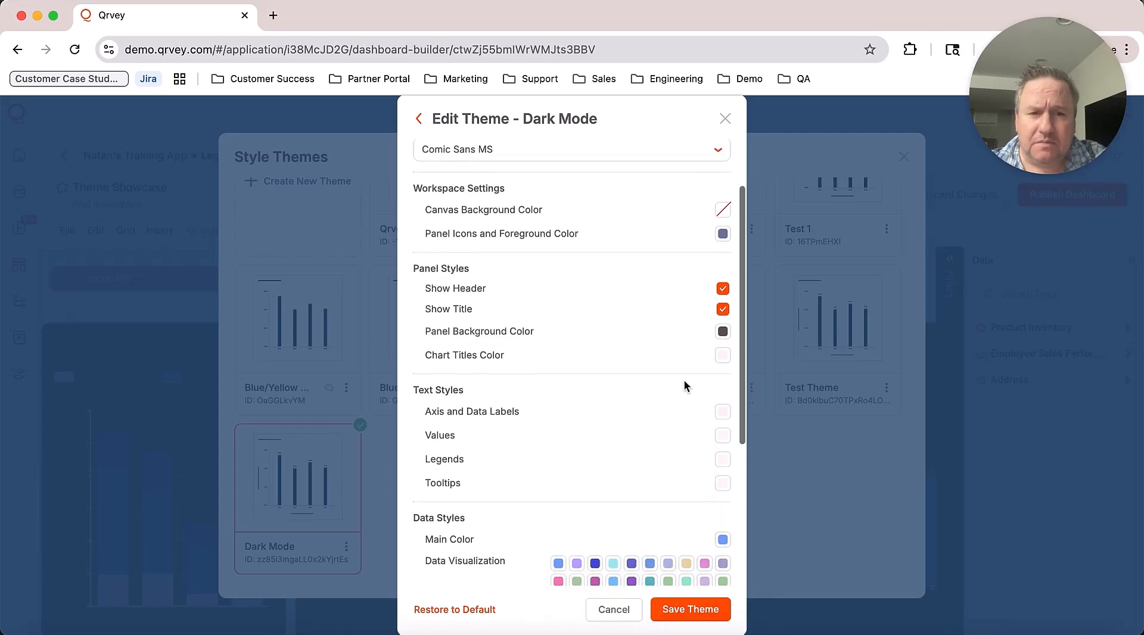
{"action": "scroll", "coordinate": [661, 310], "scroll_direction": "up", "scroll_amount": 1}
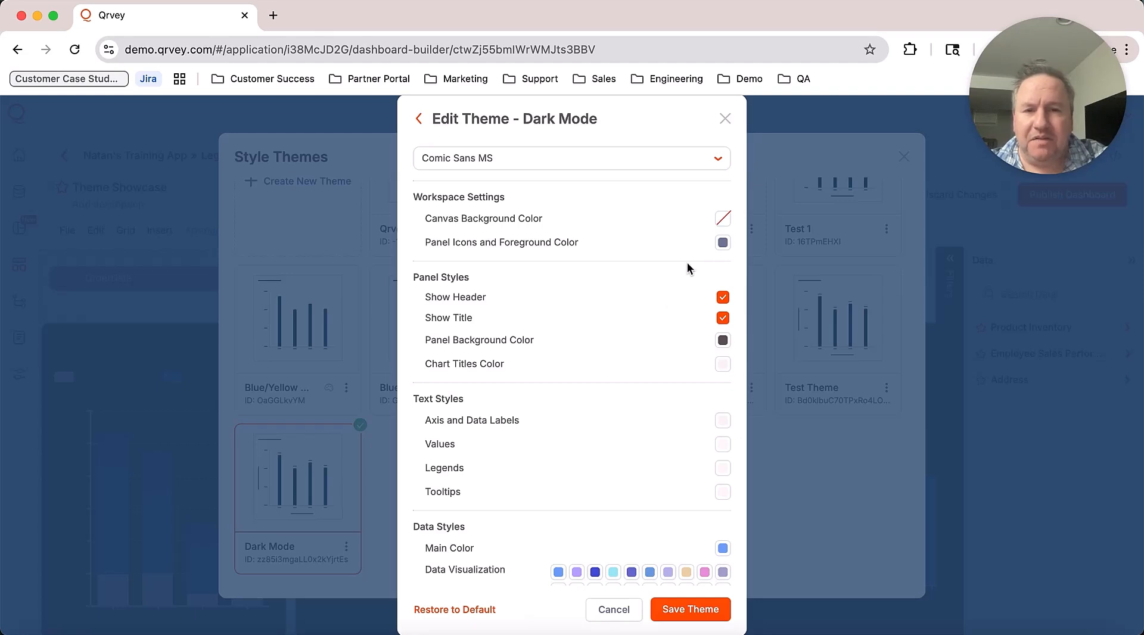
{"action": "left_click", "coordinate": [722, 242]}
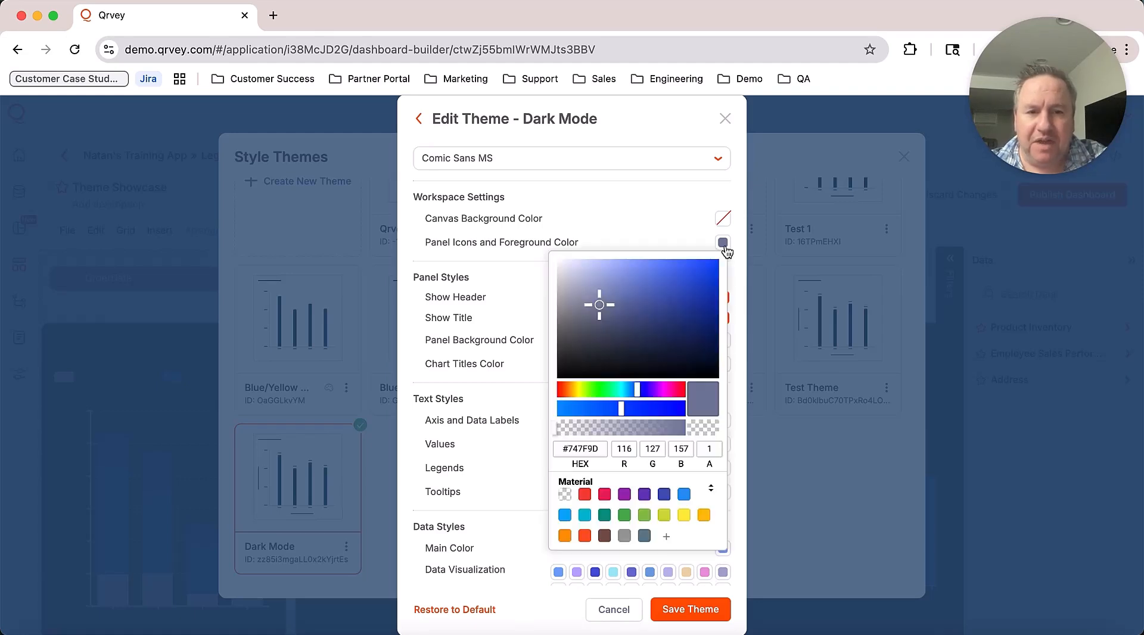
{"action": "left_click", "coordinate": [559, 263]}
{"action": "left_click", "coordinate": [742, 322]}
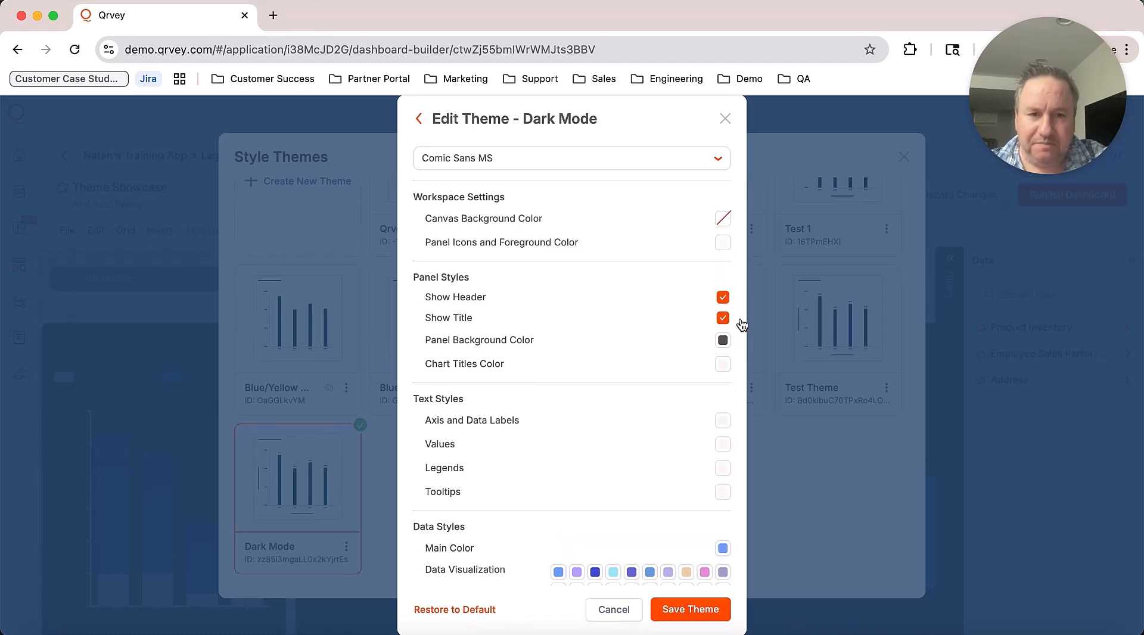
{"action": "left_click", "coordinate": [691, 610]}
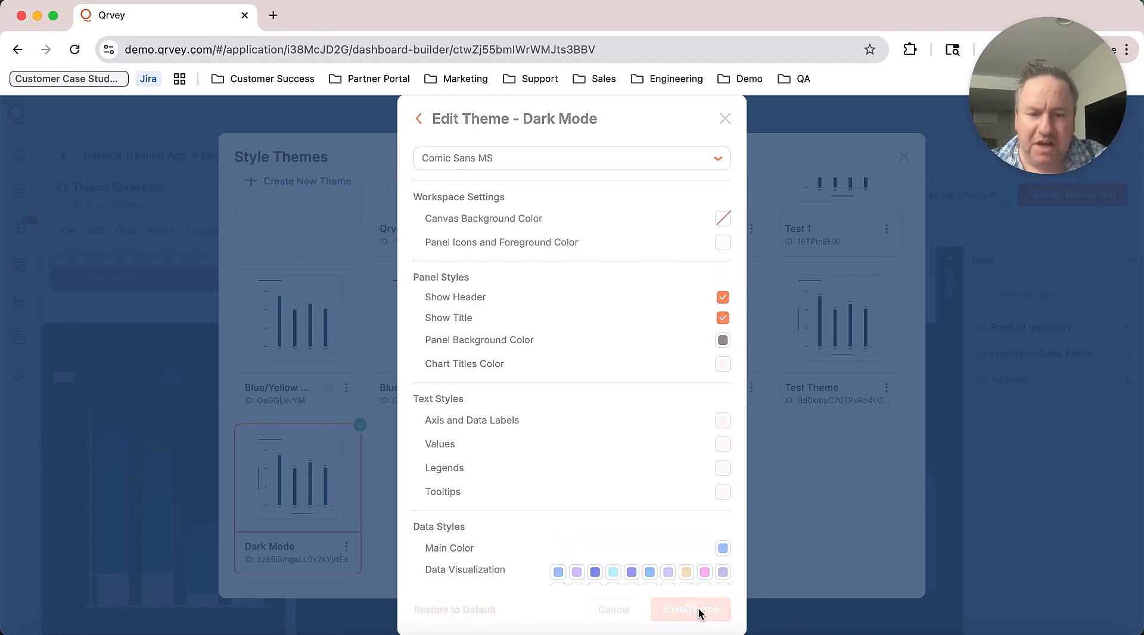
Step: Close the theme list and inspect the Stock Levels chart and Sales Metrics by Account table
{"action": "left_click", "coordinate": [904, 157]}
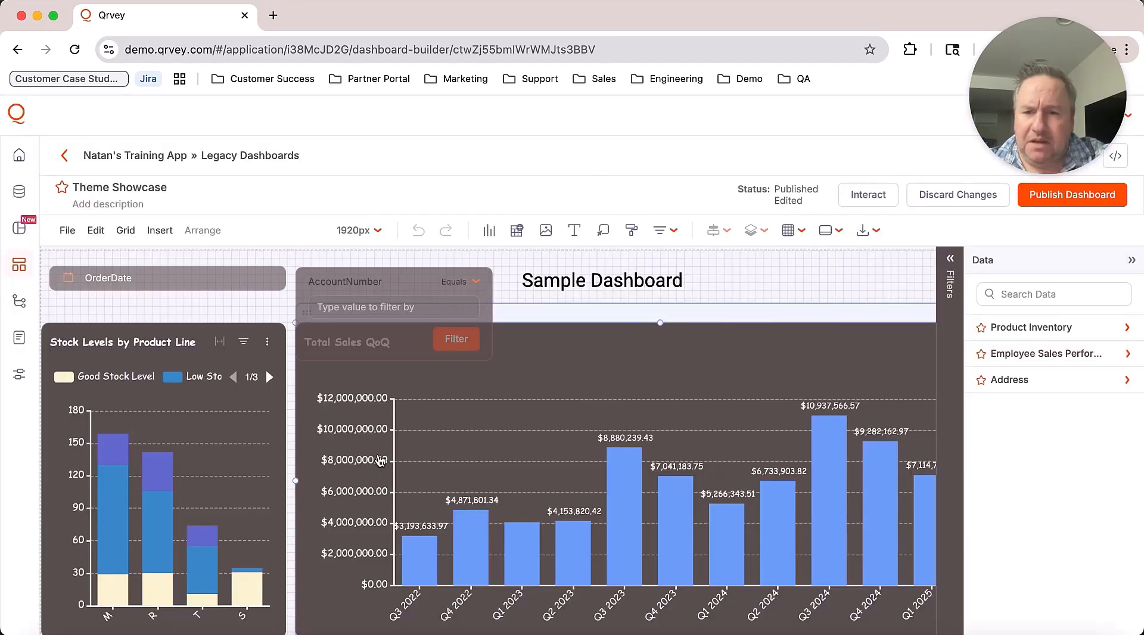
{"action": "left_click", "coordinate": [268, 344]}
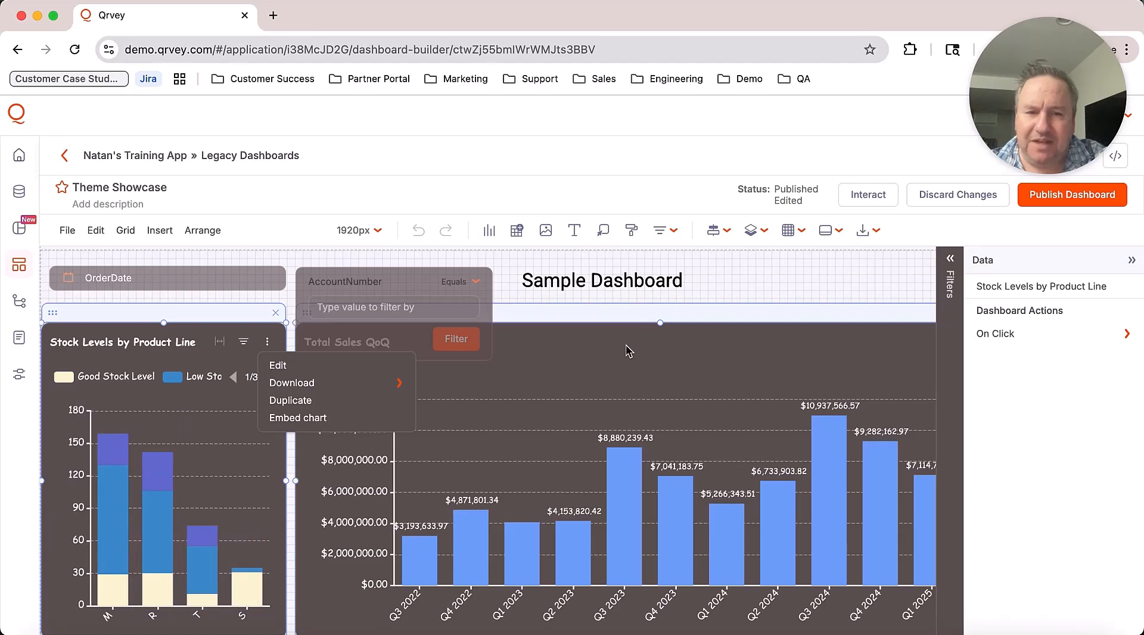
{"action": "left_click", "coordinate": [755, 323]}
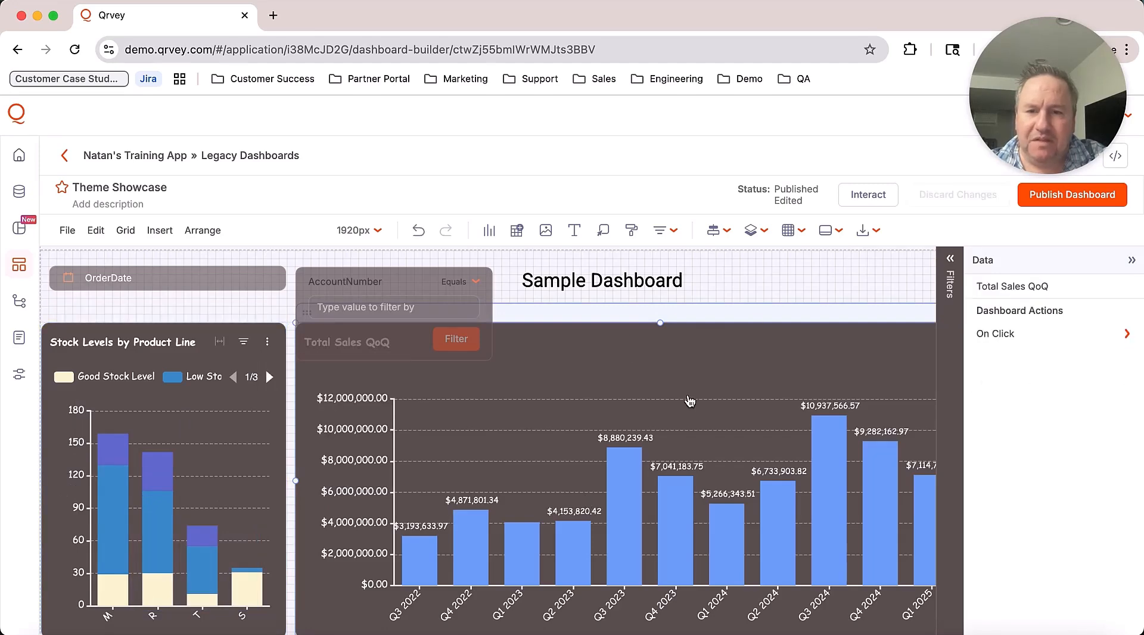
{"action": "scroll", "coordinate": [689, 400], "scroll_direction": "down", "scroll_amount": 1}
{"action": "scroll", "coordinate": [679, 400], "scroll_direction": "down", "scroll_amount": 5}
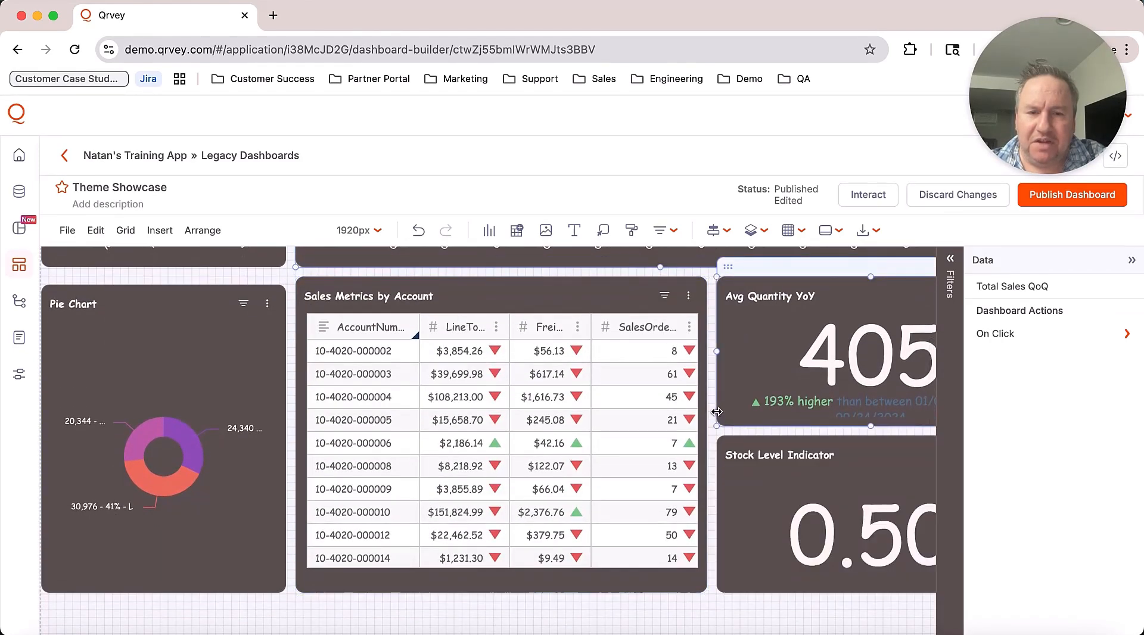
{"action": "left_click", "coordinate": [646, 433]}
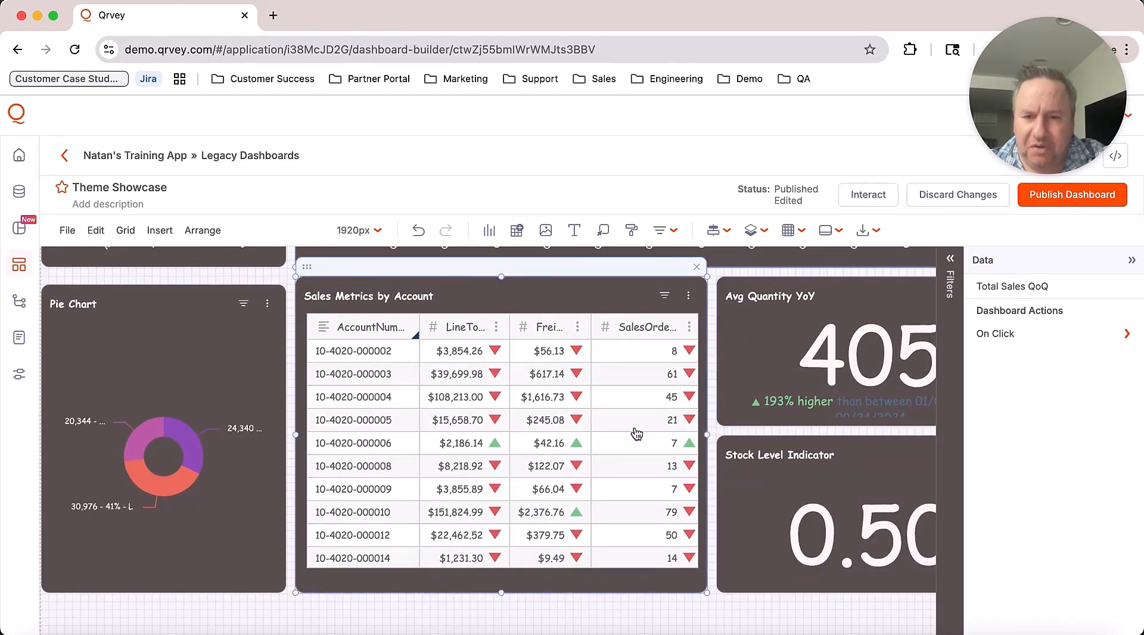
{"action": "mouse_move", "coordinate": [482, 464]}
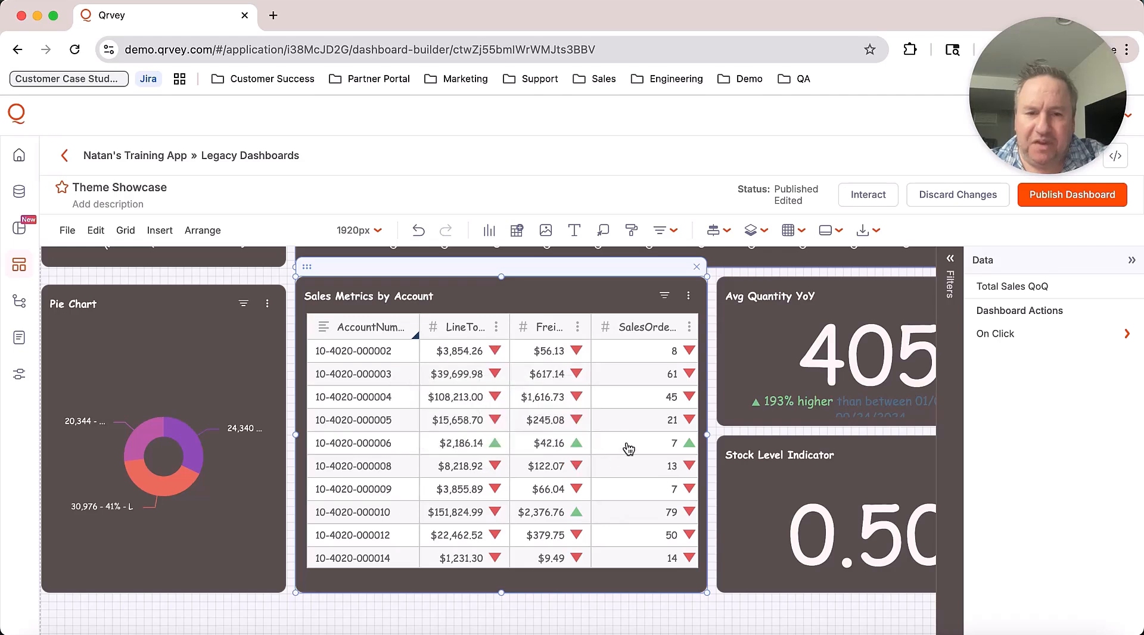
{"action": "mouse_move", "coordinate": [652, 433]}
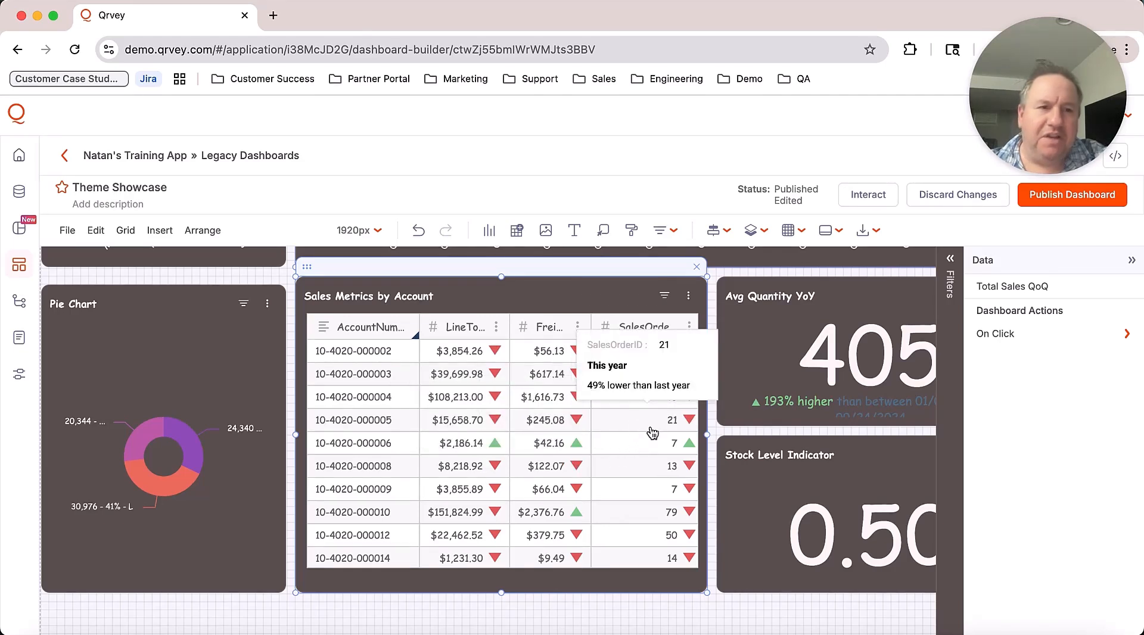
{"action": "mouse_move", "coordinate": [654, 495]}
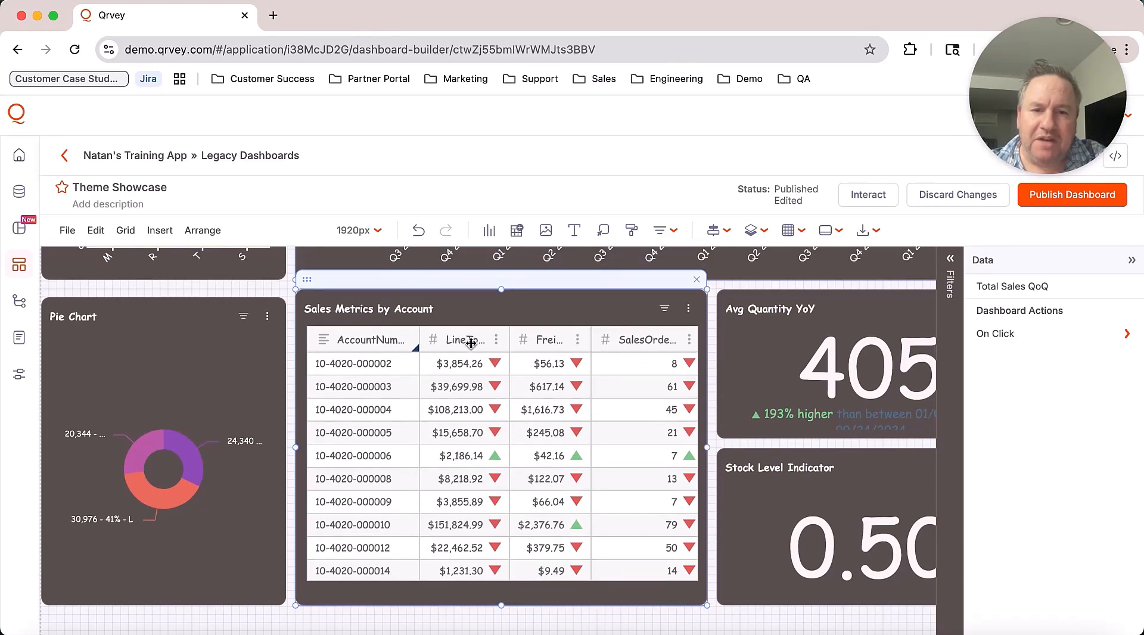
{"action": "scroll", "coordinate": [471, 343], "scroll_direction": "up", "scroll_amount": 2}
{"action": "scroll", "coordinate": [471, 343], "scroll_direction": "up", "scroll_amount": 10}
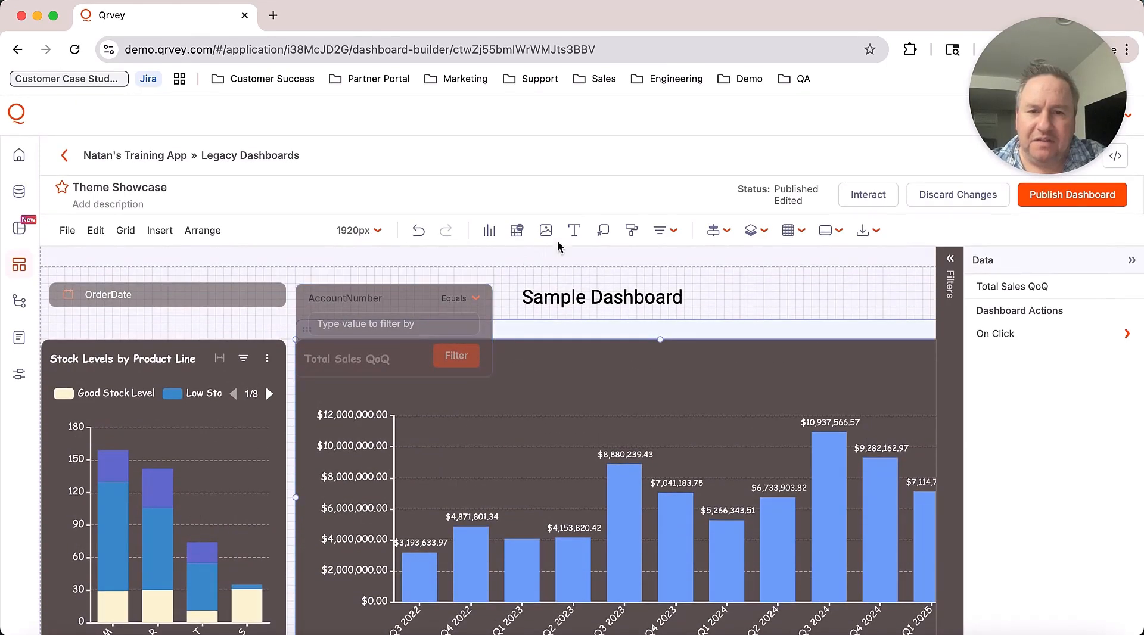
Step: Reopen the Dark Mode theme for editing from its card menu
{"action": "left_click", "coordinate": [633, 235]}
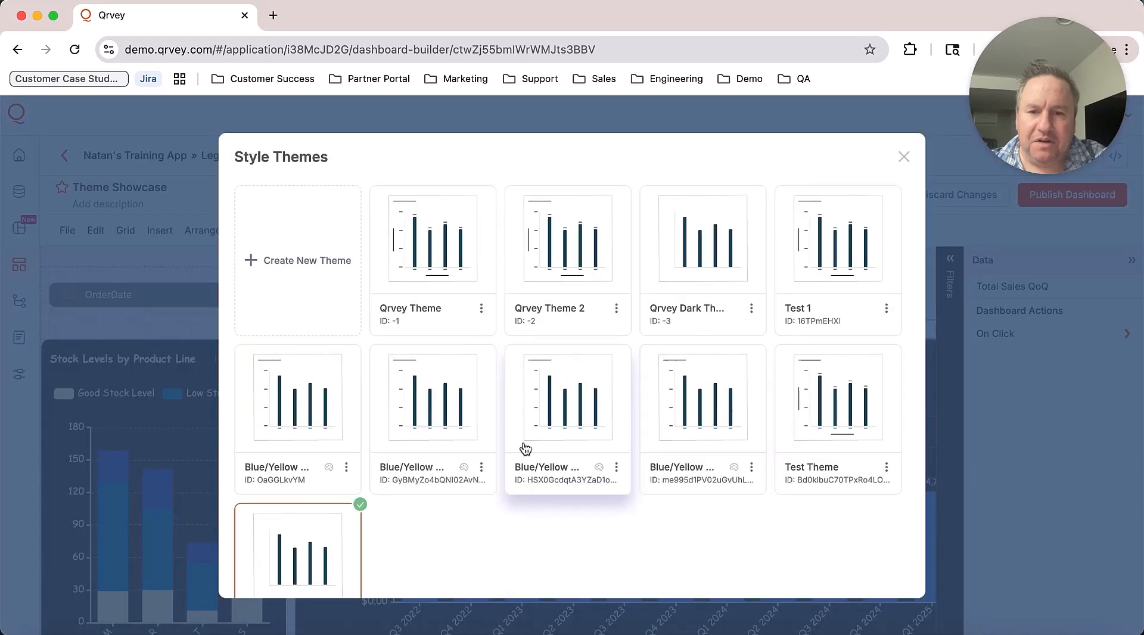
{"action": "scroll", "coordinate": [466, 499], "scroll_direction": "down", "scroll_amount": 2}
{"action": "scroll", "coordinate": [466, 492], "scroll_direction": "down", "scroll_amount": 1}
{"action": "left_click", "coordinate": [346, 546]}
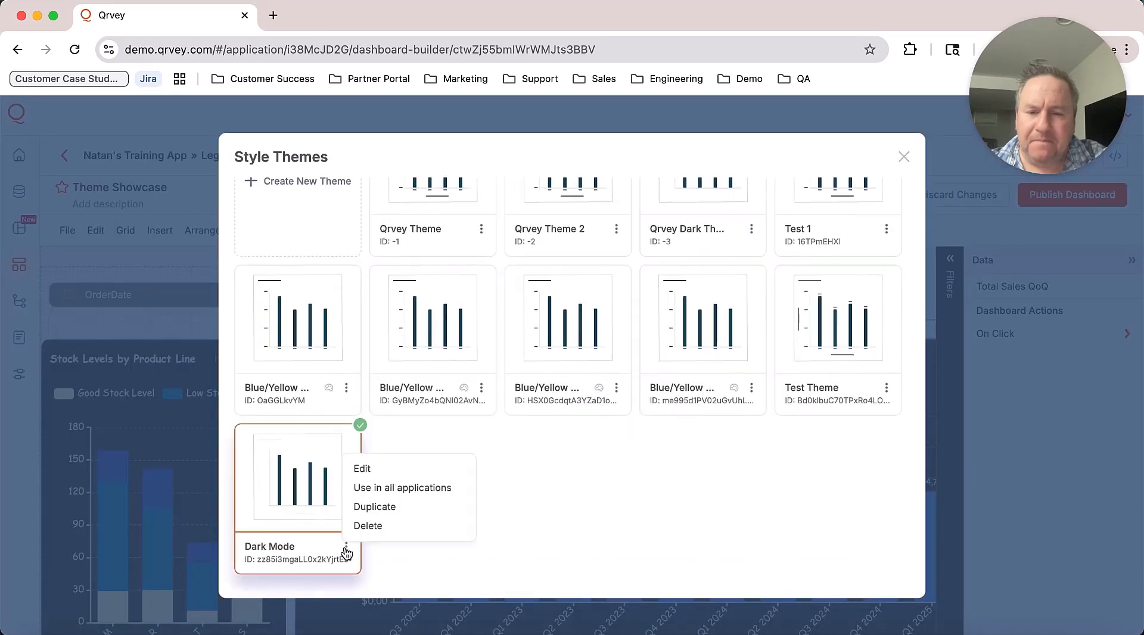
{"action": "left_click", "coordinate": [386, 468]}
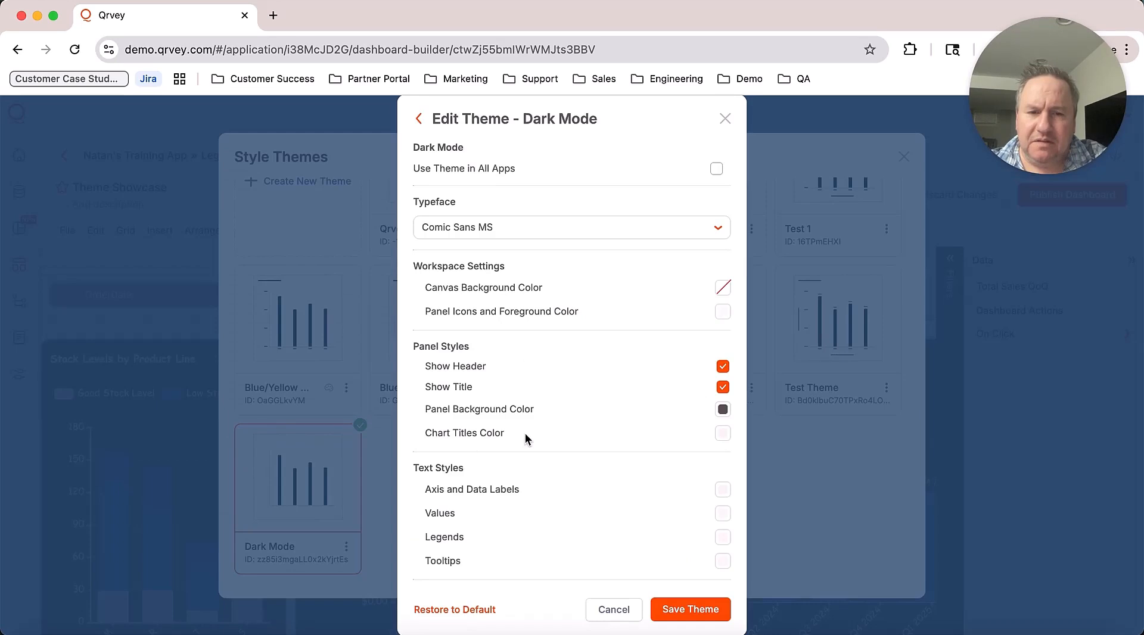
{"action": "scroll", "coordinate": [559, 433], "scroll_direction": "down", "scroll_amount": 5}
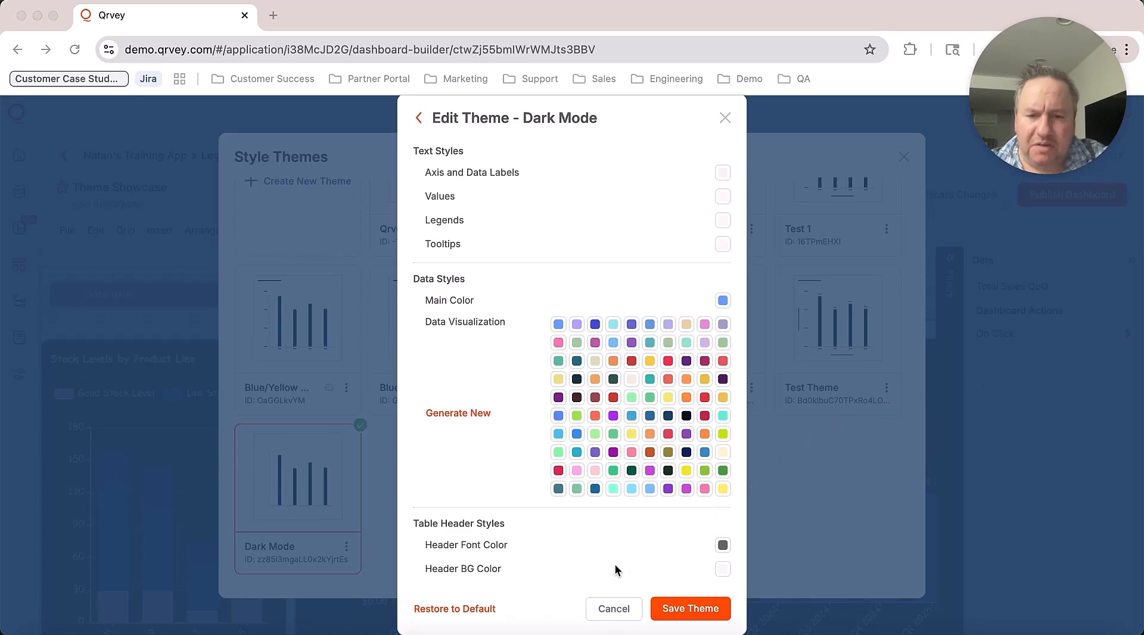
Step: Give table headers a dark background colour and near-white header font colour
{"action": "left_click", "coordinate": [723, 568]}
{"action": "left_click", "coordinate": [723, 567]}
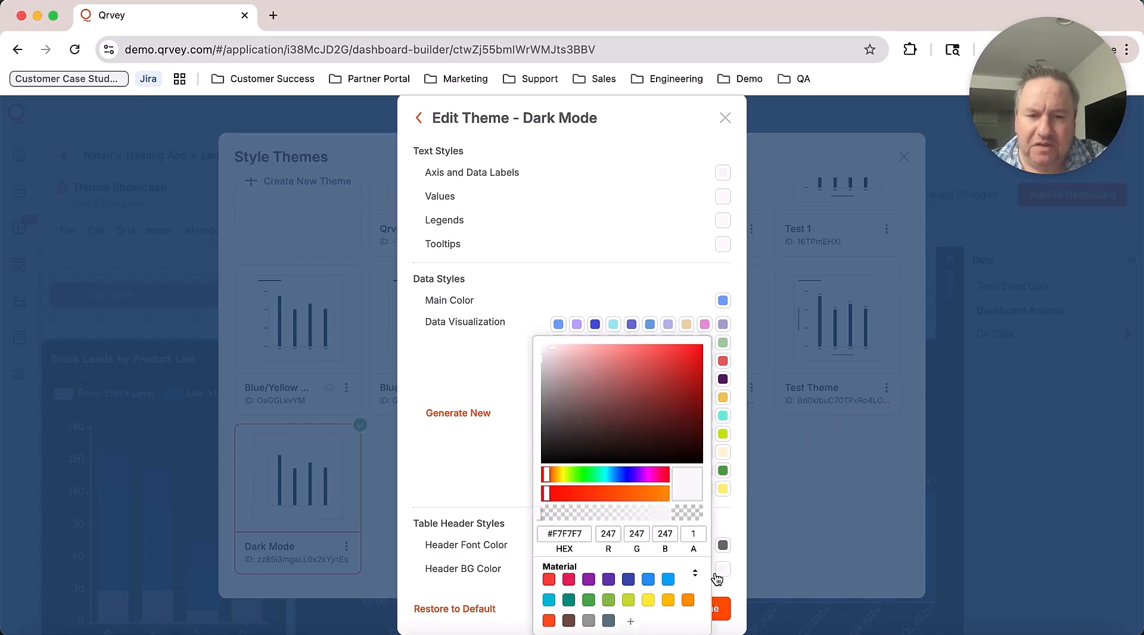
{"action": "left_click", "coordinate": [563, 418]}
{"action": "left_click", "coordinate": [722, 545]}
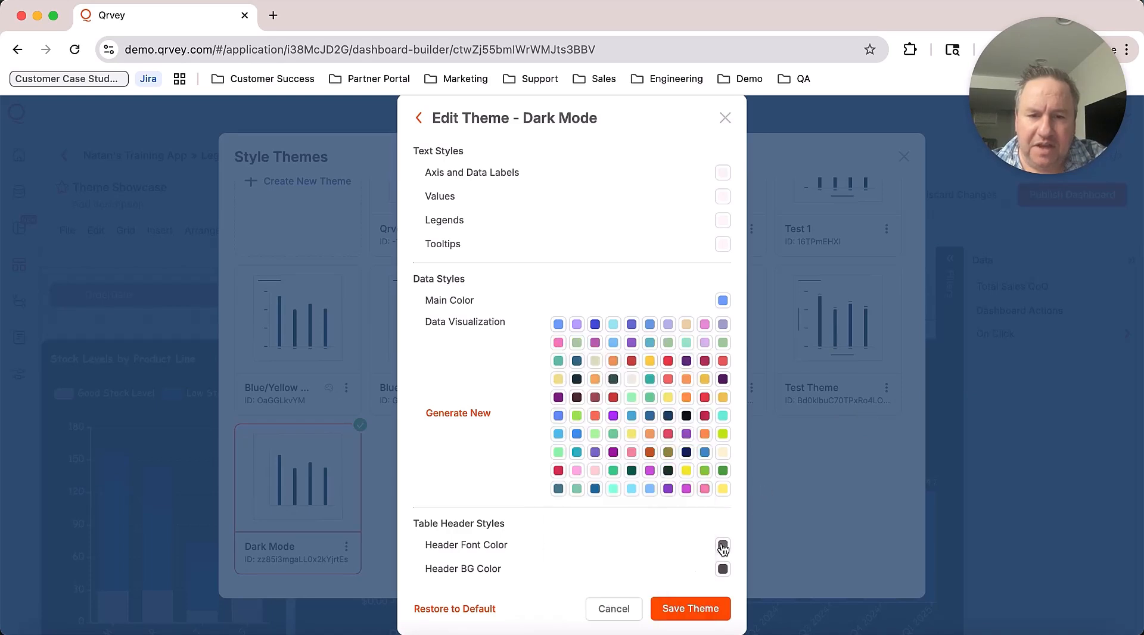
{"action": "left_click", "coordinate": [722, 546]}
{"action": "left_click", "coordinate": [546, 357]}
{"action": "left_click", "coordinate": [742, 403]}
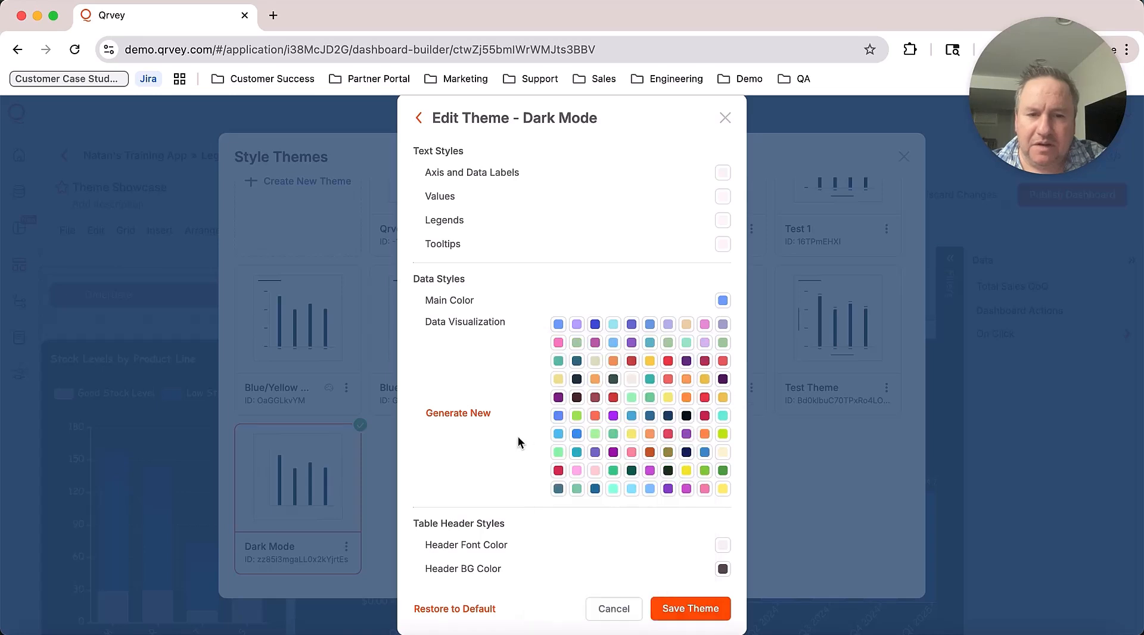
{"action": "scroll", "coordinate": [497, 444], "scroll_direction": "up", "scroll_amount": 2}
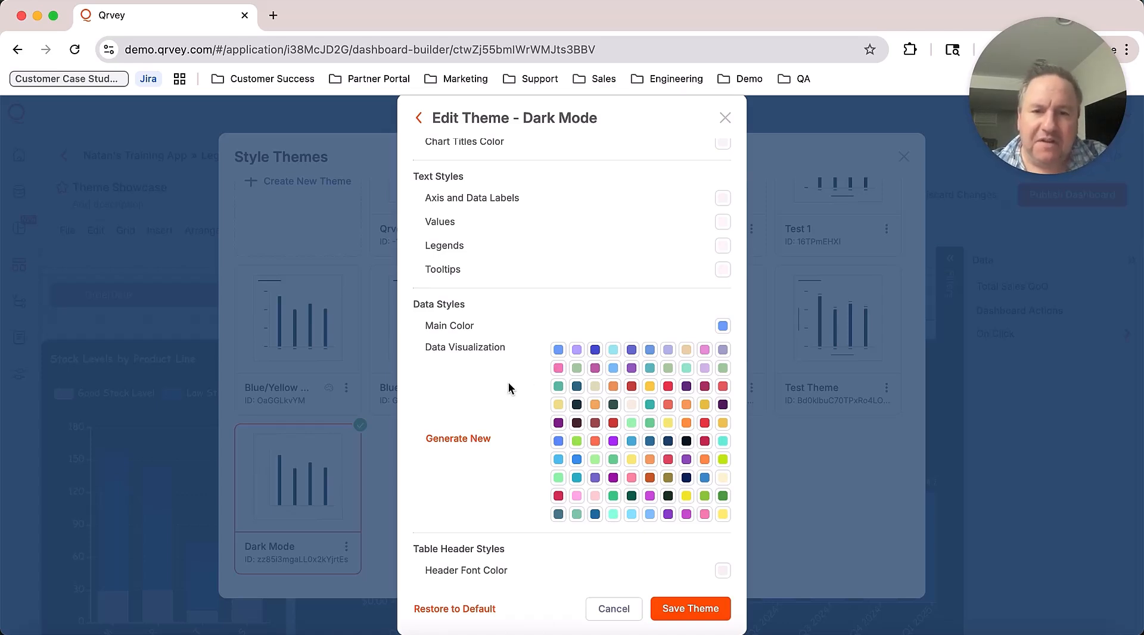
Step: Save the edited Dark Mode theme and close the Style Themes list
{"action": "scroll", "coordinate": [509, 385], "scroll_direction": "up", "scroll_amount": 5}
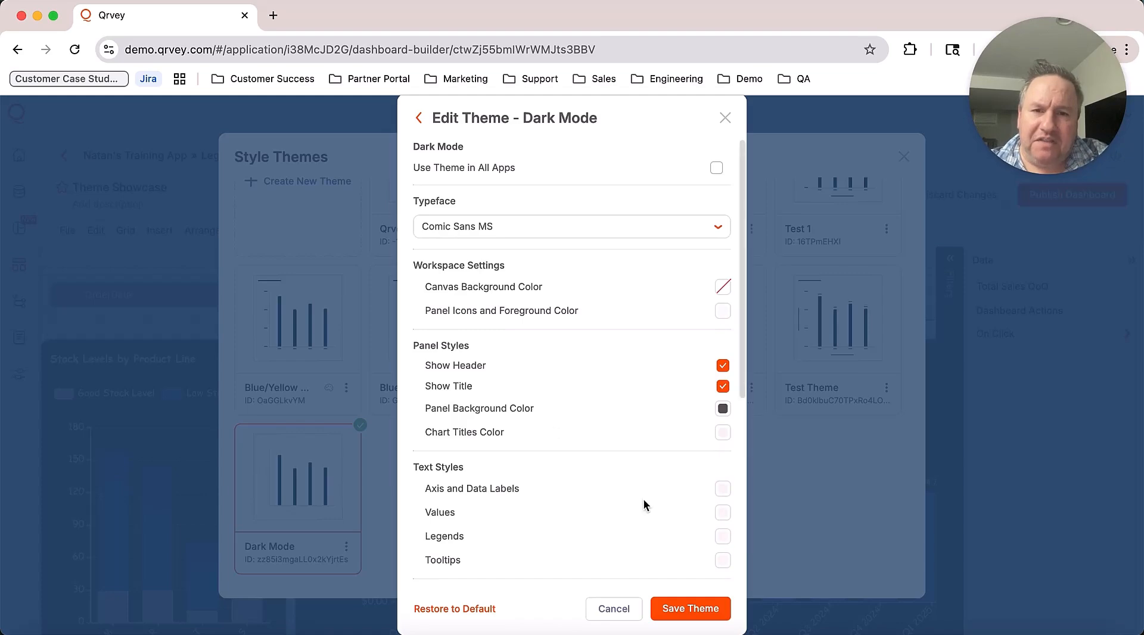
{"action": "left_click", "coordinate": [692, 608]}
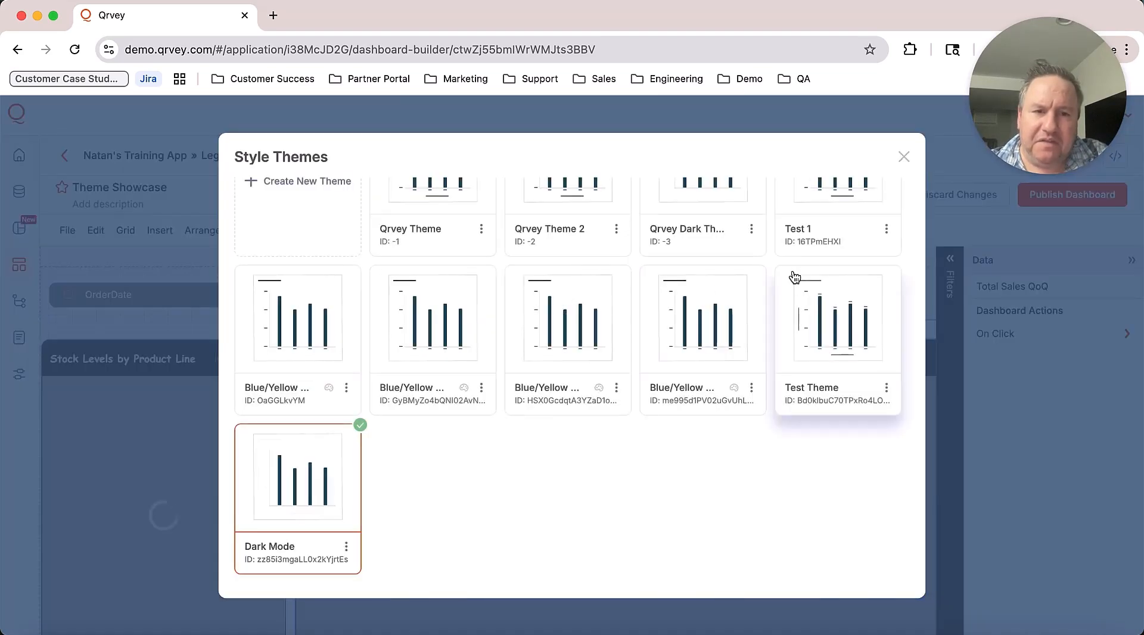
{"action": "left_click", "coordinate": [903, 157]}
{"action": "scroll", "coordinate": [594, 464], "scroll_direction": "down", "scroll_amount": 10}
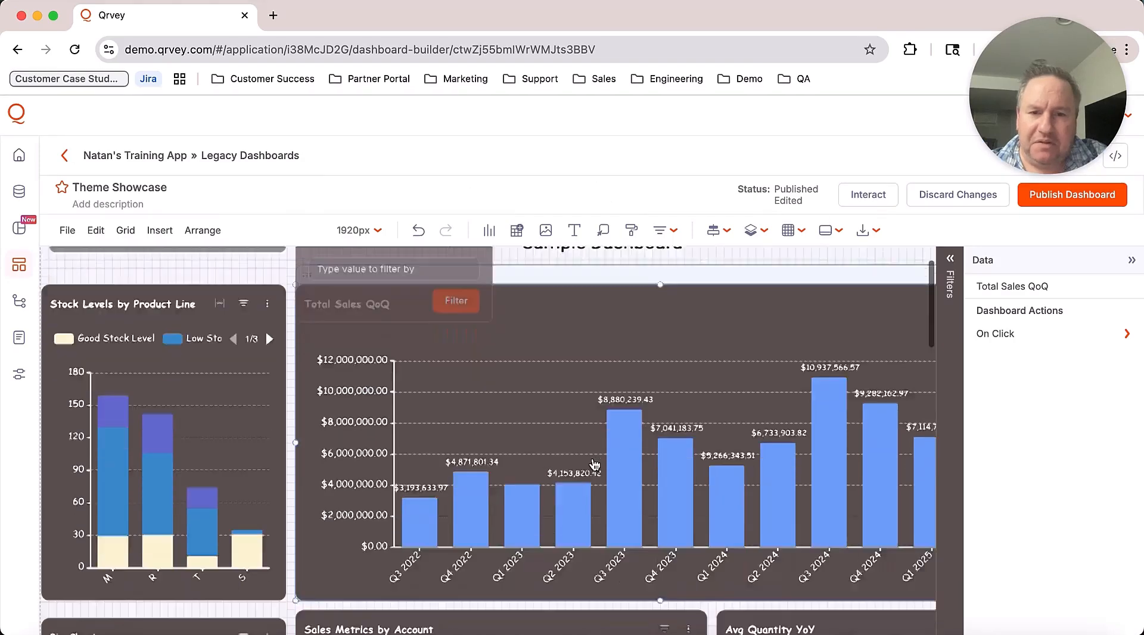
{"action": "scroll", "coordinate": [594, 464], "scroll_direction": "up", "scroll_amount": 2}
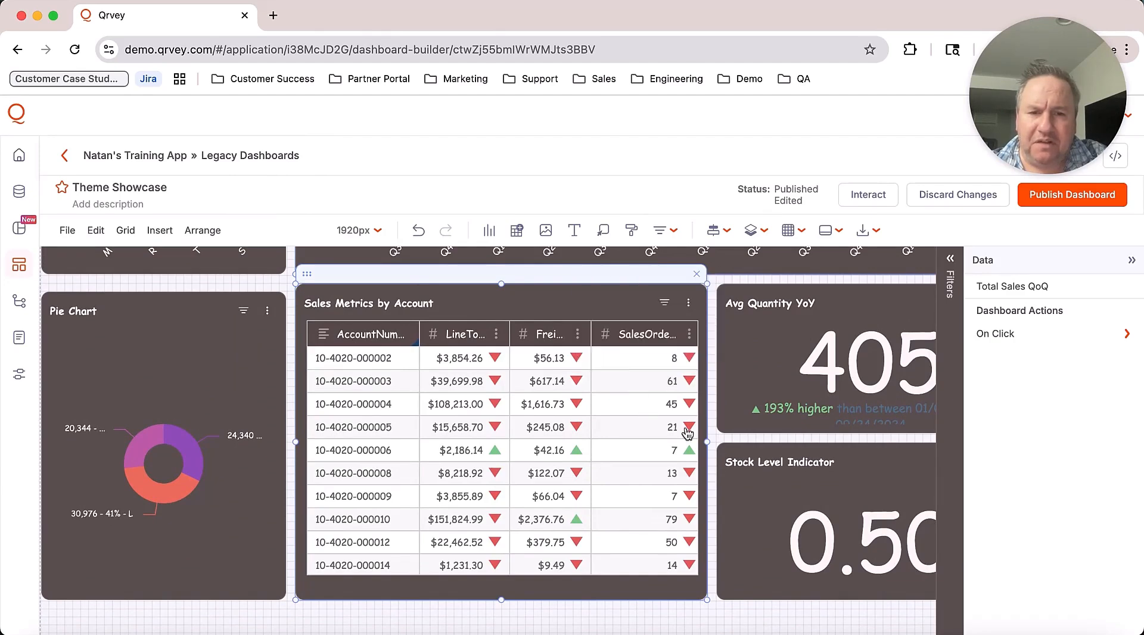
{"action": "scroll", "coordinate": [715, 448], "scroll_direction": "up", "scroll_amount": 10}
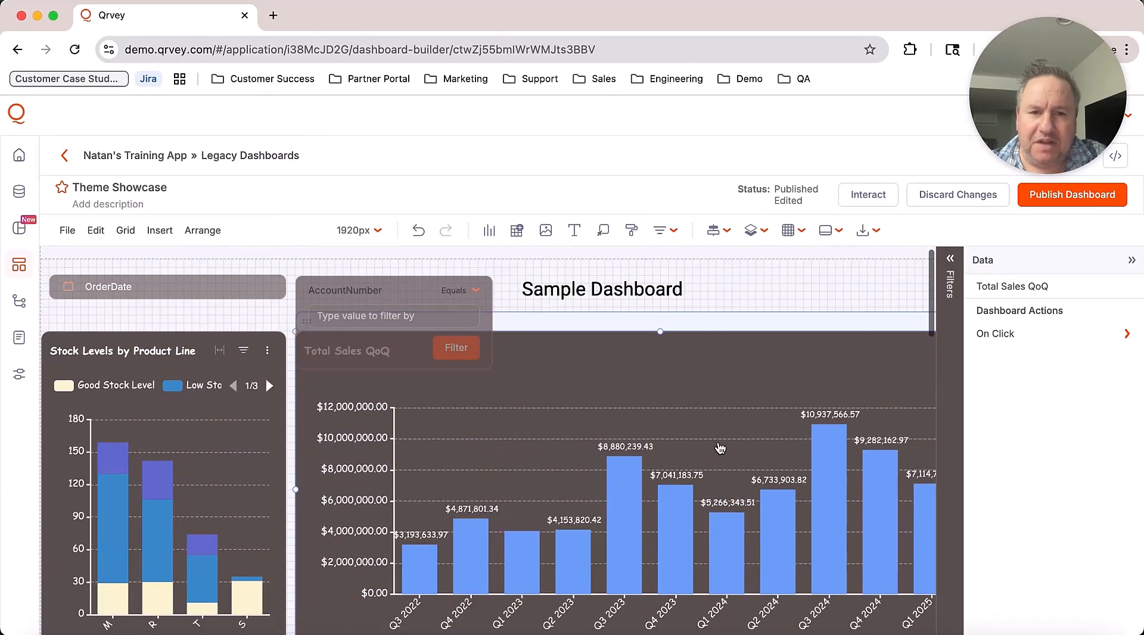
{"action": "left_click", "coordinate": [868, 194]}
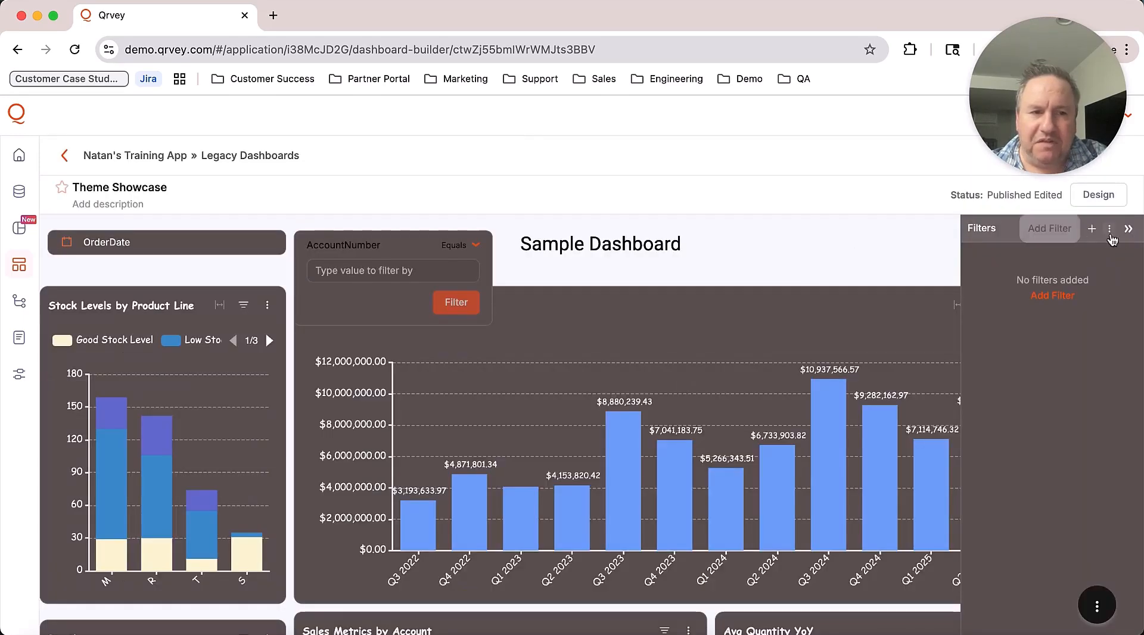
{"action": "left_click", "coordinate": [1128, 229]}
{"action": "scroll", "coordinate": [1036, 398], "scroll_direction": "down", "scroll_amount": 5}
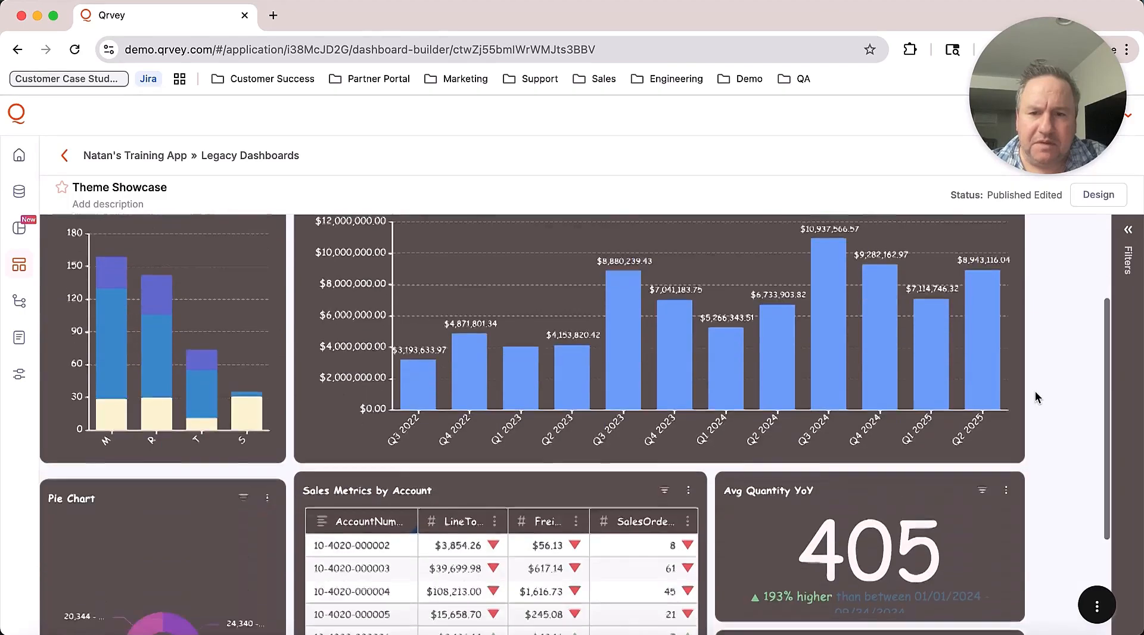
{"action": "scroll", "coordinate": [1035, 398], "scroll_direction": "up", "scroll_amount": 5}
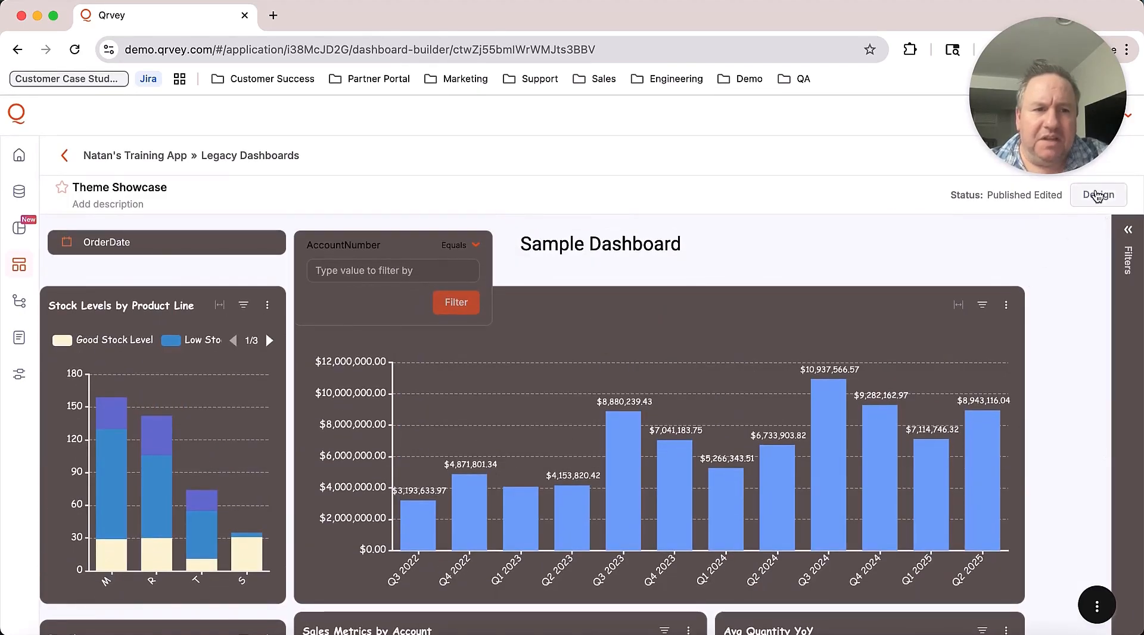
{"action": "left_click", "coordinate": [1097, 196]}
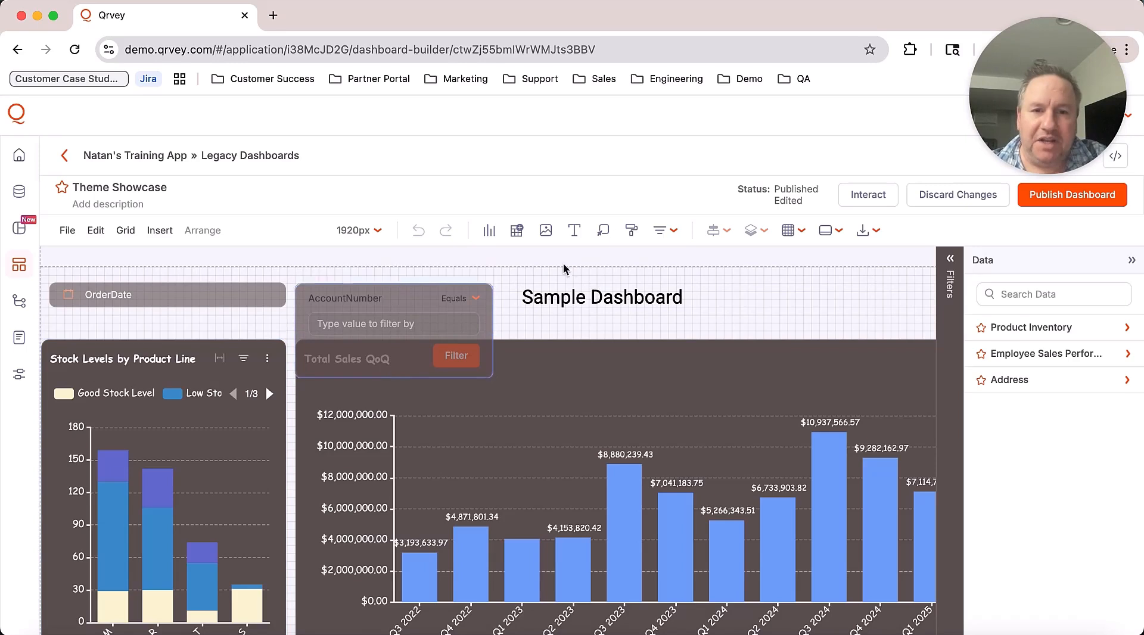
Step: Uncheck Show Title in the Dark Mode theme, save it, and close Style Themes
{"action": "left_click", "coordinate": [631, 231]}
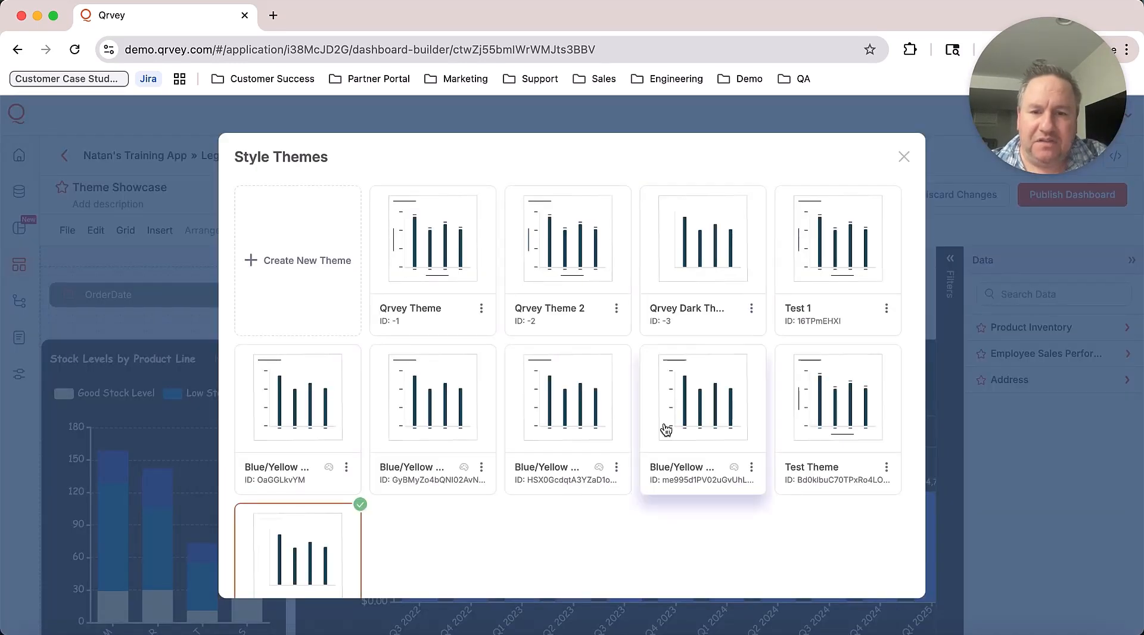
{"action": "scroll", "coordinate": [387, 533], "scroll_direction": "down", "scroll_amount": 2}
{"action": "left_click", "coordinate": [345, 546]}
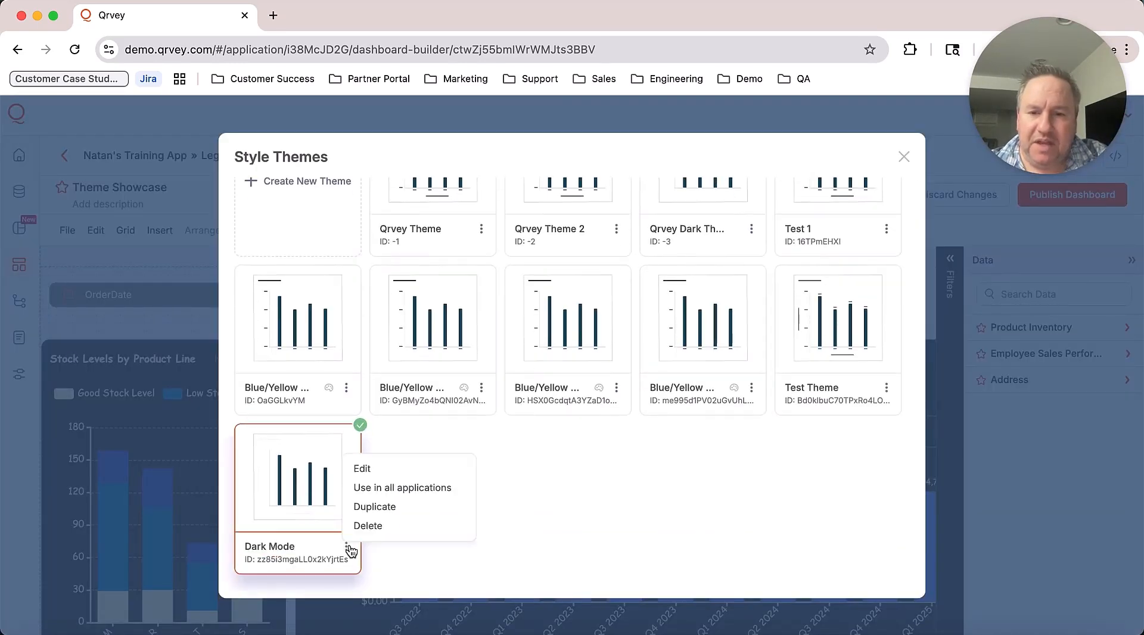
{"action": "left_click", "coordinate": [380, 470]}
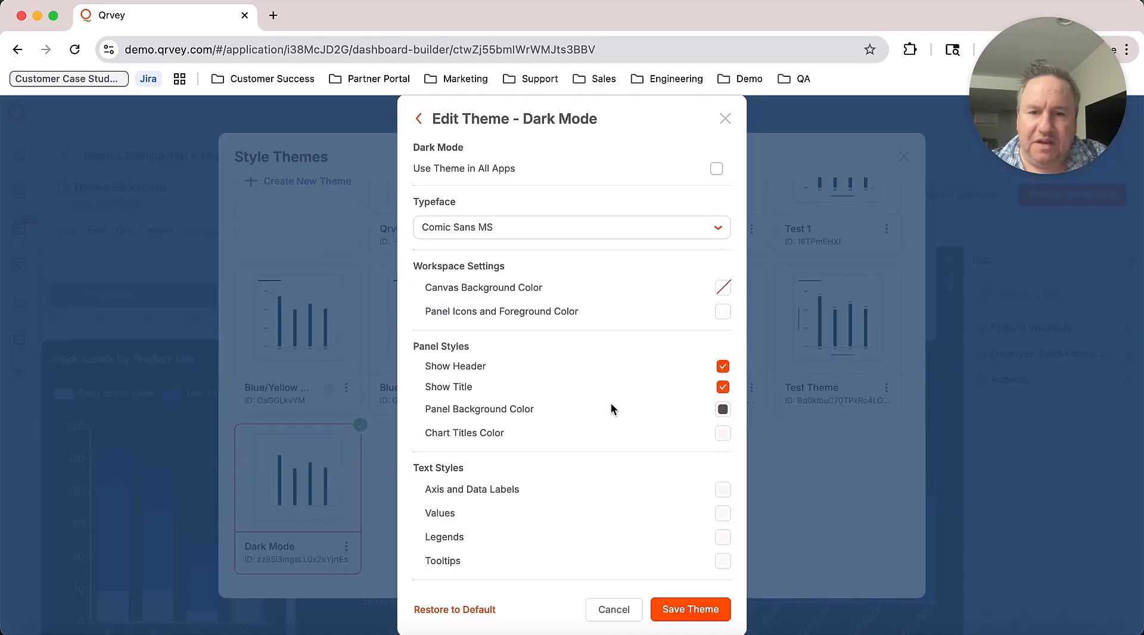
{"action": "left_click", "coordinate": [723, 387]}
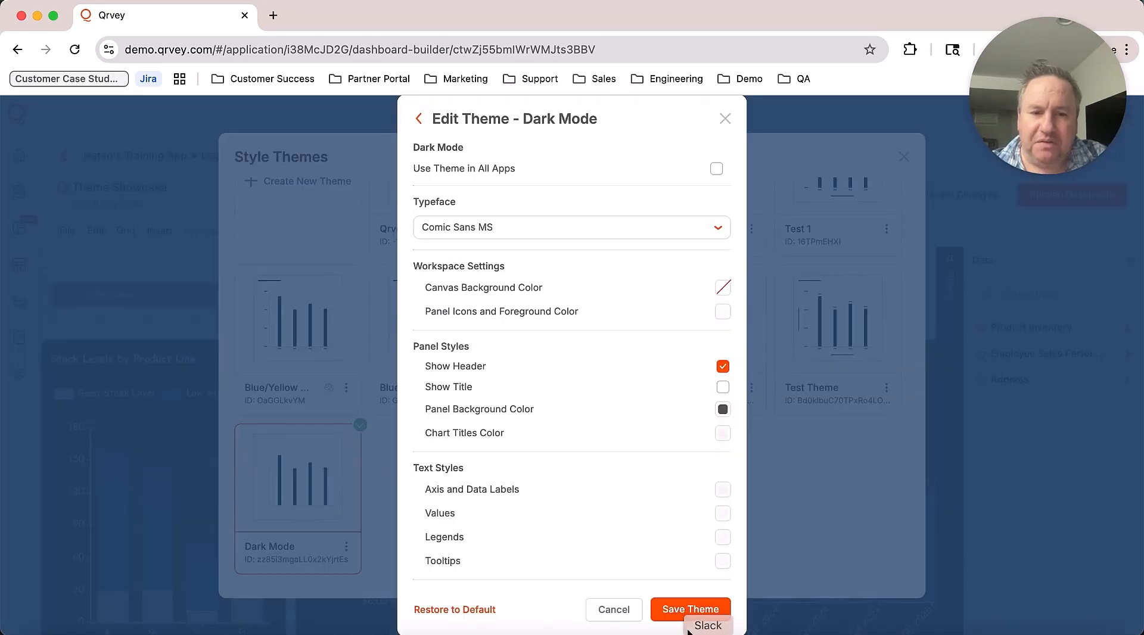
{"action": "left_click", "coordinate": [689, 610]}
{"action": "left_click", "coordinate": [903, 156]}
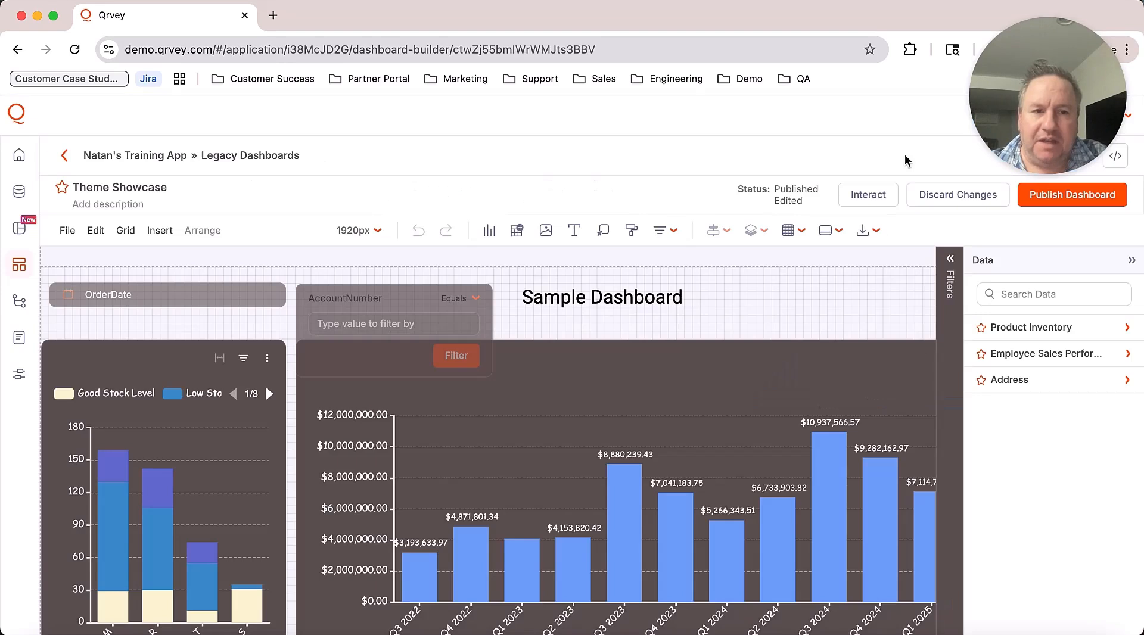
Step: Inspect the stock levels chart and the large sales bar chart, then reopen Style Themes
{"action": "left_click", "coordinate": [256, 365]}
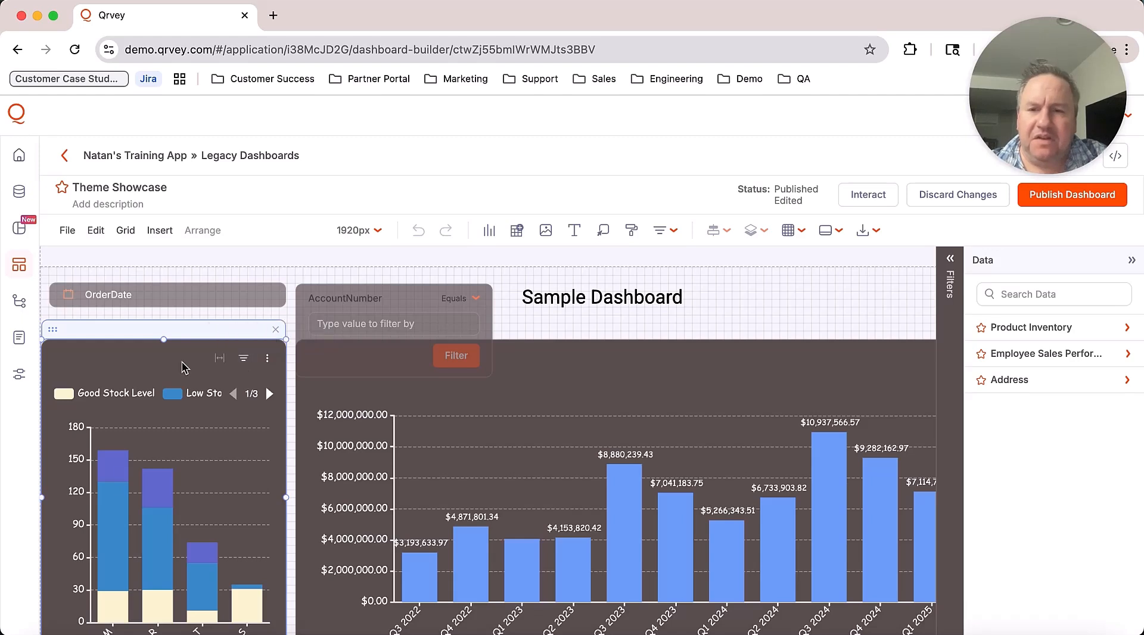
{"action": "left_click", "coordinate": [772, 411]}
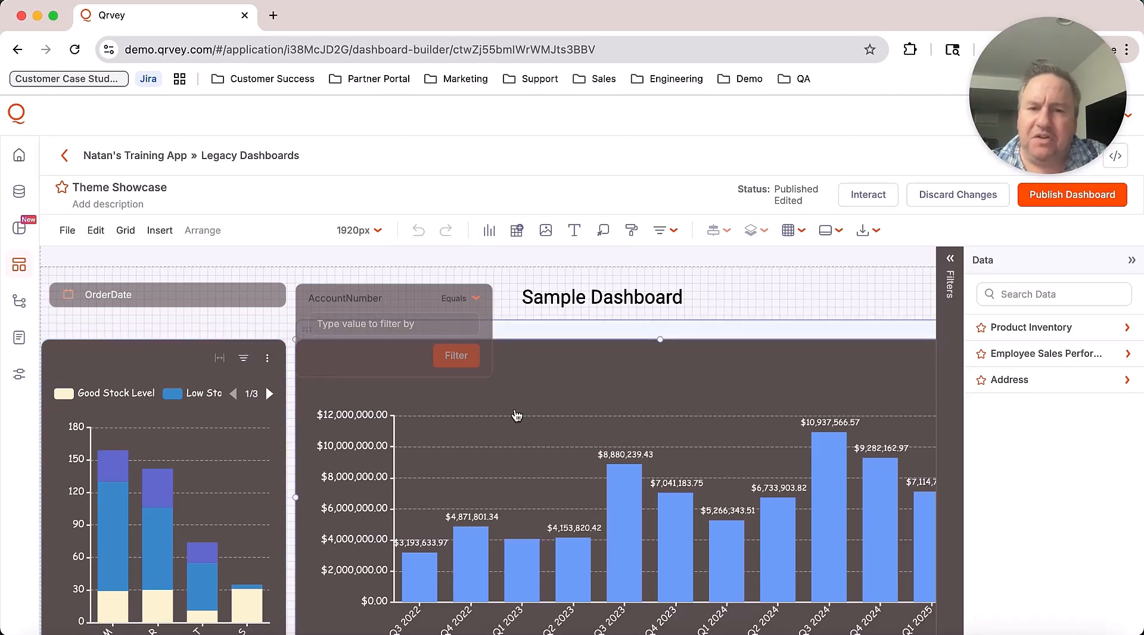
{"action": "left_click", "coordinate": [631, 231]}
{"action": "scroll", "coordinate": [510, 506], "scroll_direction": "down", "scroll_amount": 2}
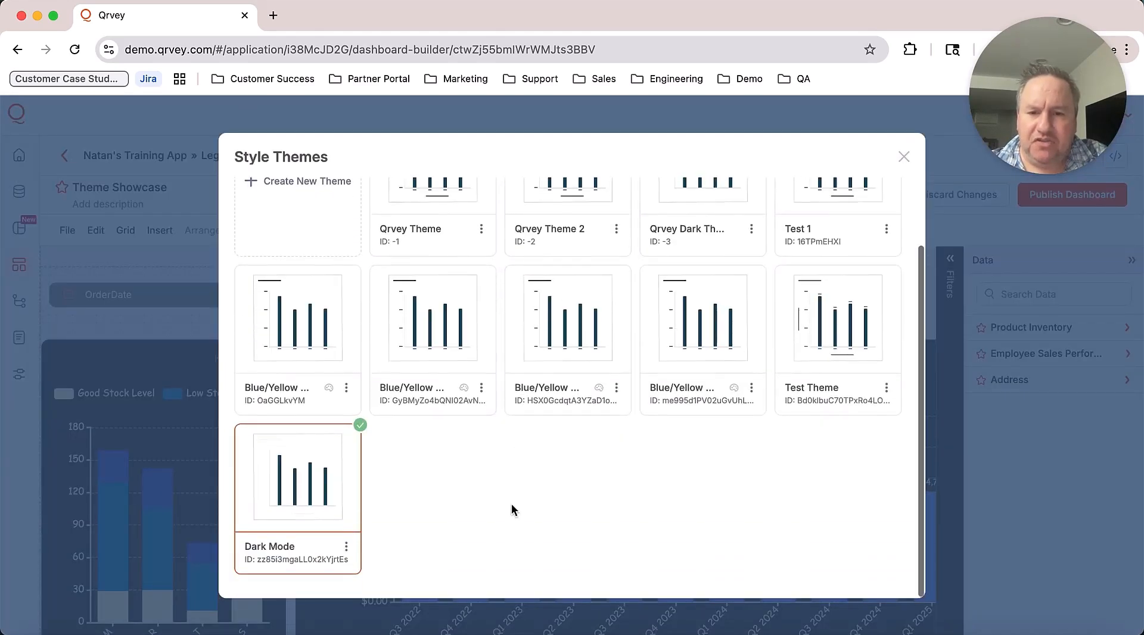
Step: Uncheck Show Header in the Dark Mode theme, save it, and close Style Themes
{"action": "left_click", "coordinate": [346, 546]}
{"action": "left_click", "coordinate": [384, 467]}
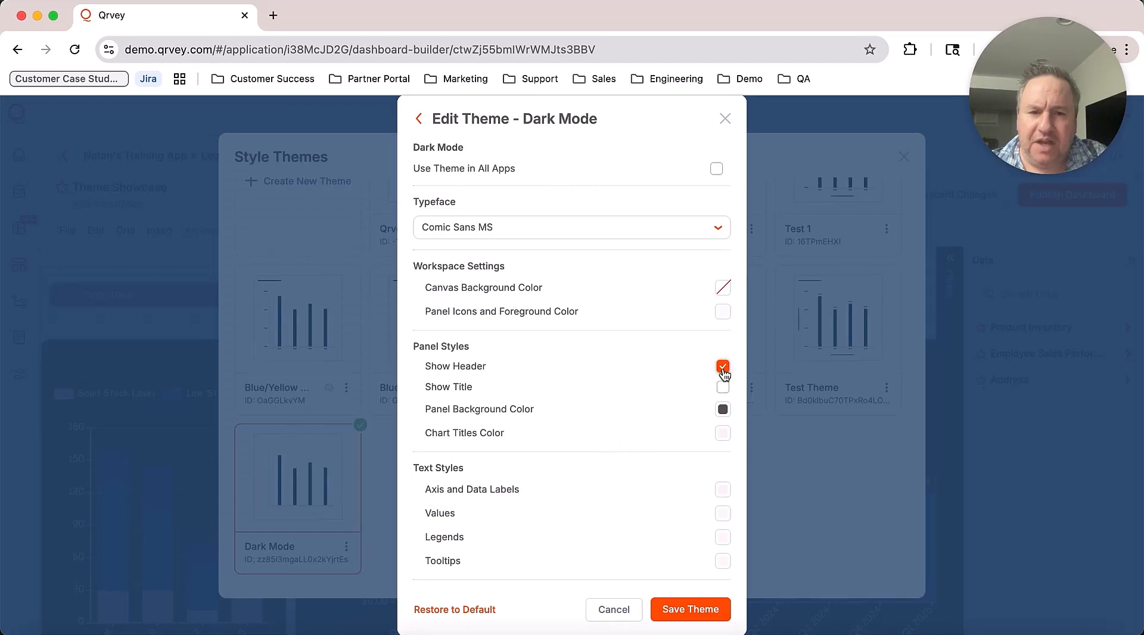
{"action": "left_click", "coordinate": [722, 367]}
{"action": "left_click", "coordinate": [697, 603]}
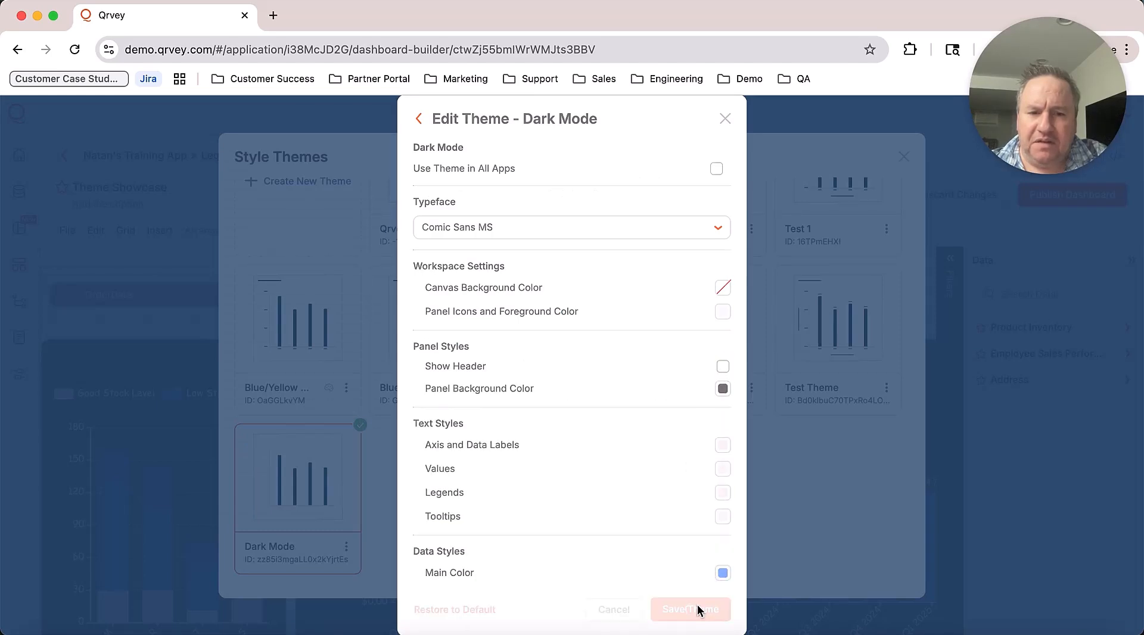
{"action": "left_click", "coordinate": [907, 158]}
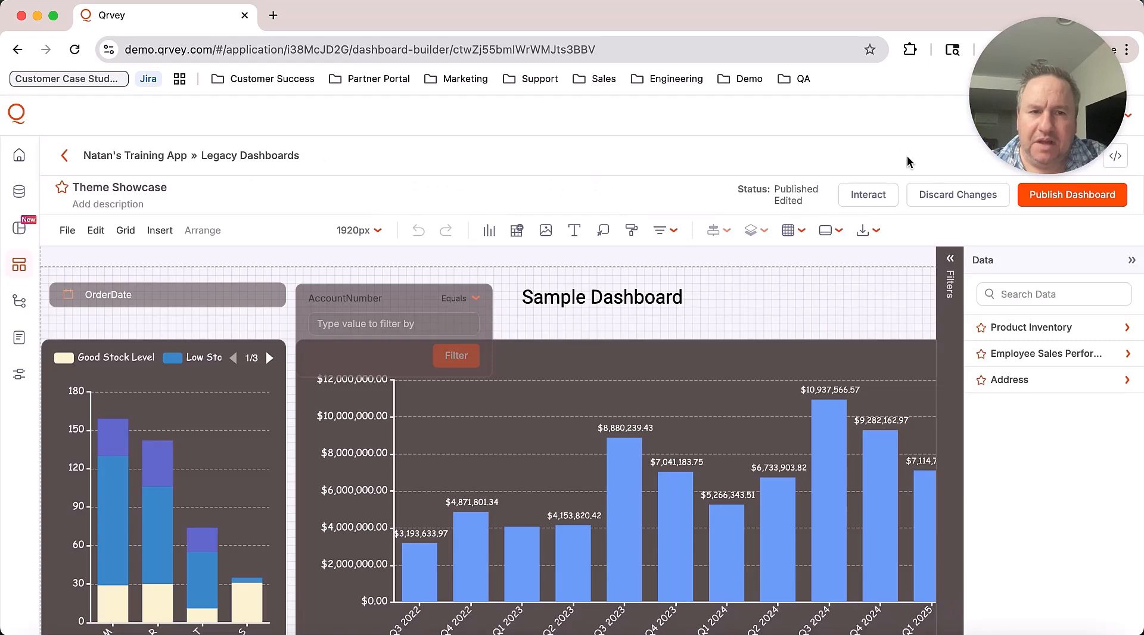
Step: Preview the dashboard in Interact mode with Filters collapsed, then return to Design
{"action": "left_click", "coordinate": [867, 195]}
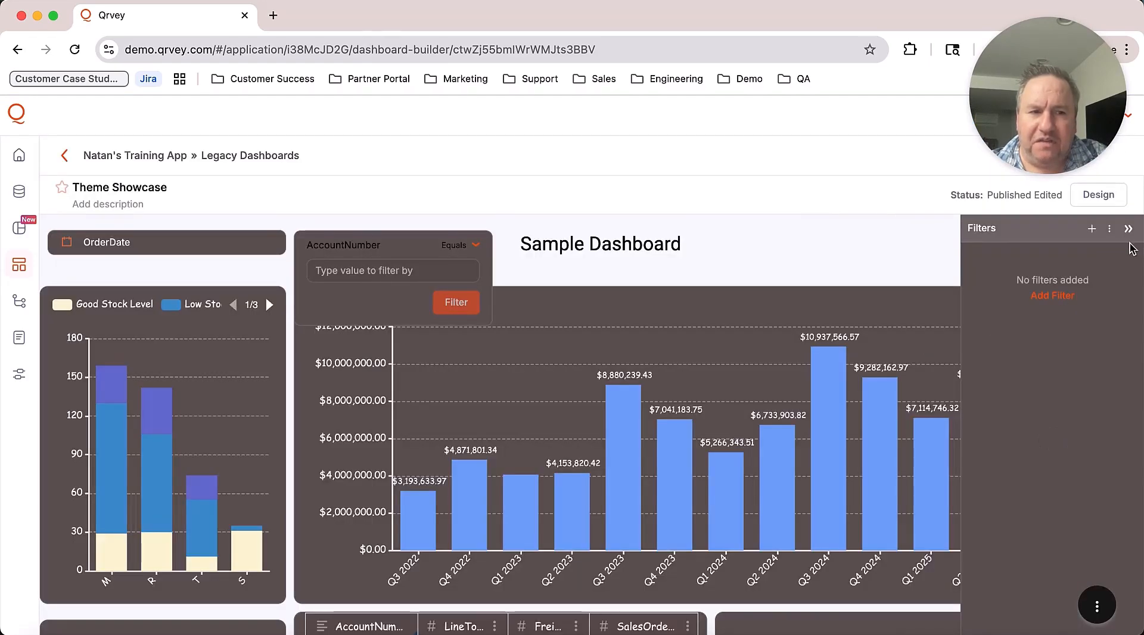
{"action": "left_click", "coordinate": [1128, 230]}
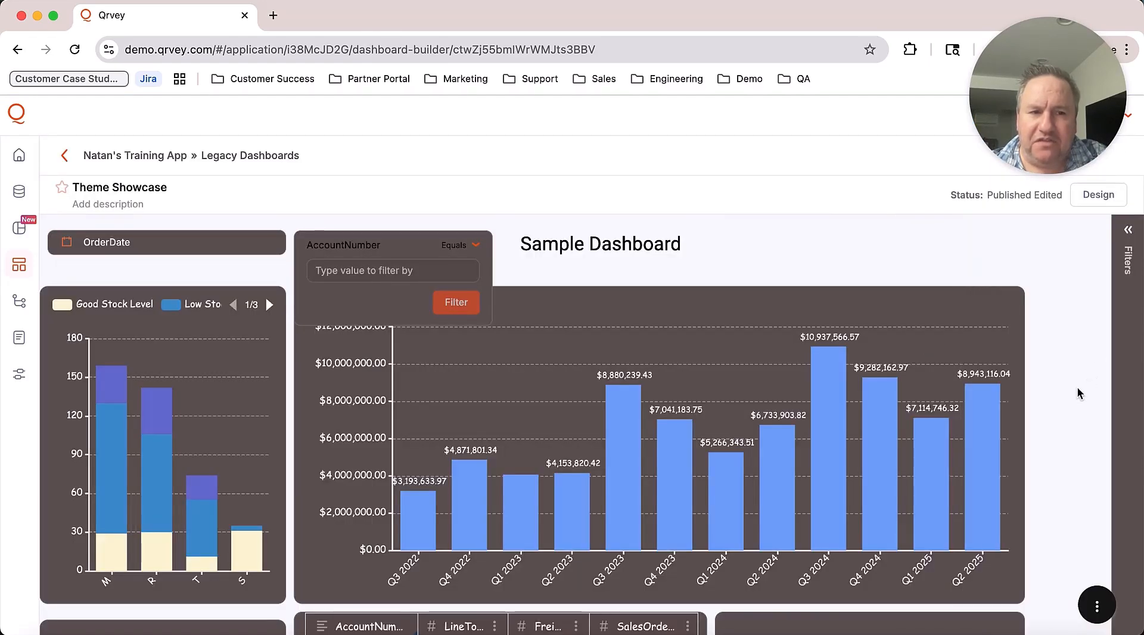
{"action": "scroll", "coordinate": [1075, 396], "scroll_direction": "down", "scroll_amount": 5}
{"action": "scroll", "coordinate": [1063, 416], "scroll_direction": "up", "scroll_amount": 5}
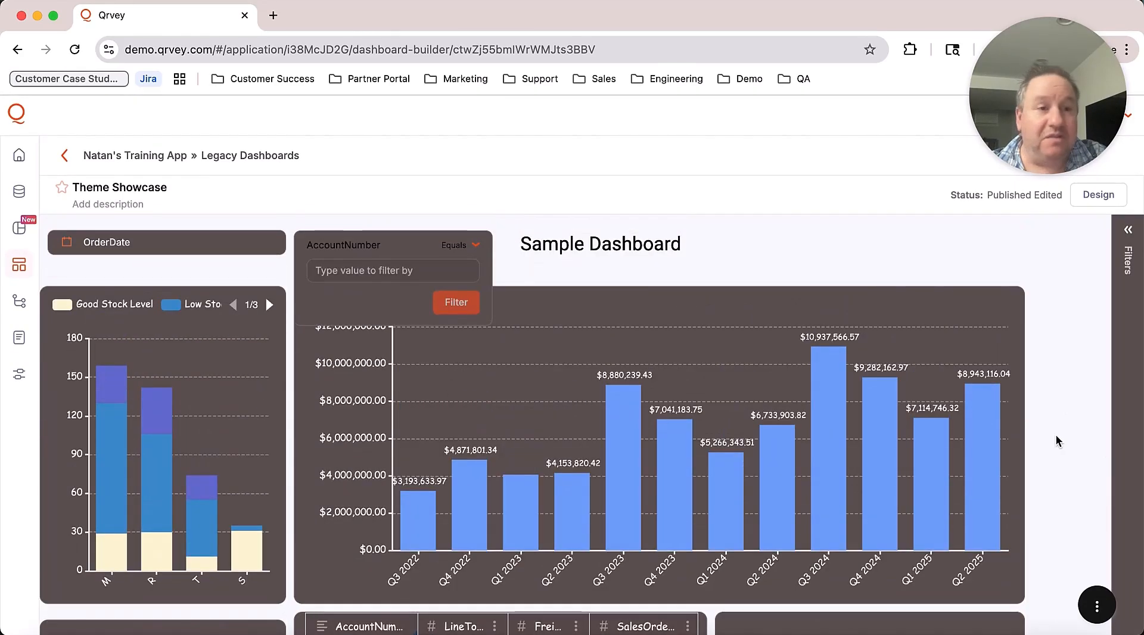
{"action": "left_click", "coordinate": [1096, 196]}
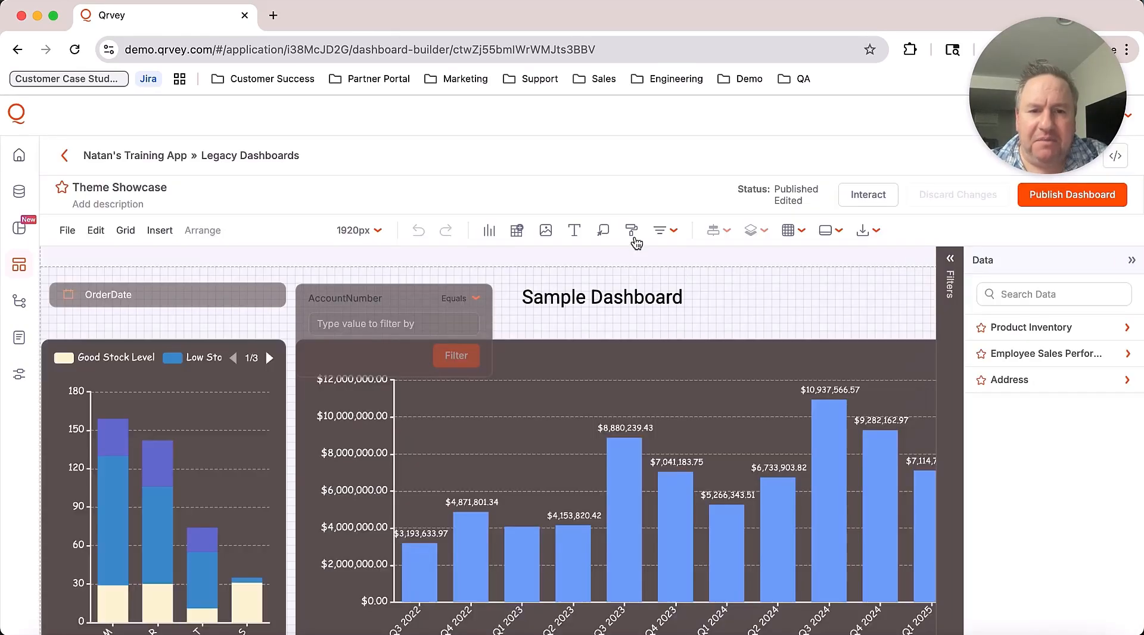
Step: Reopen Style Themes and open the Dark Mode card's three-dot menu
{"action": "left_click", "coordinate": [632, 234]}
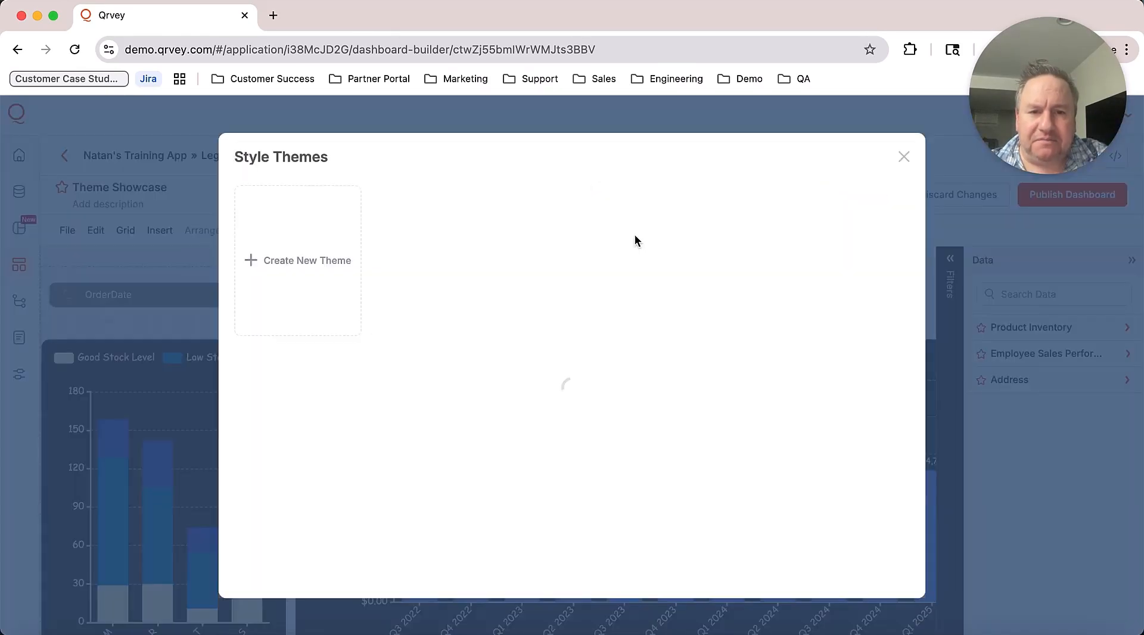
{"action": "scroll", "coordinate": [475, 548], "scroll_direction": "down", "scroll_amount": 3}
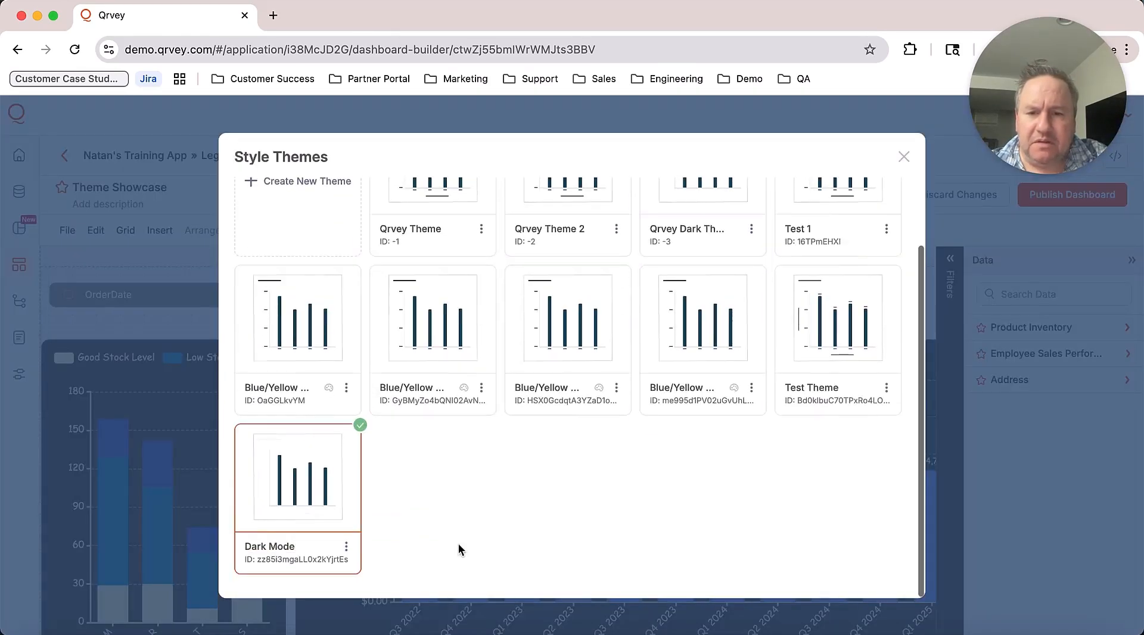
{"action": "left_click", "coordinate": [346, 546]}
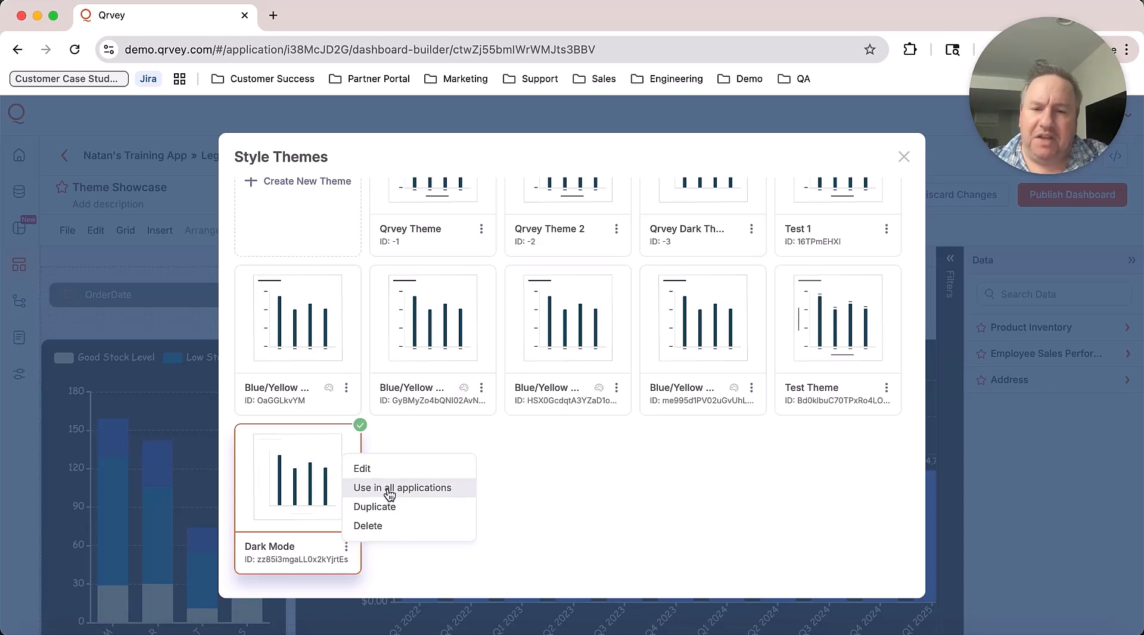
{"action": "left_click", "coordinate": [346, 548]}
{"action": "left_click", "coordinate": [347, 548]}
{"action": "left_click", "coordinate": [372, 469]}
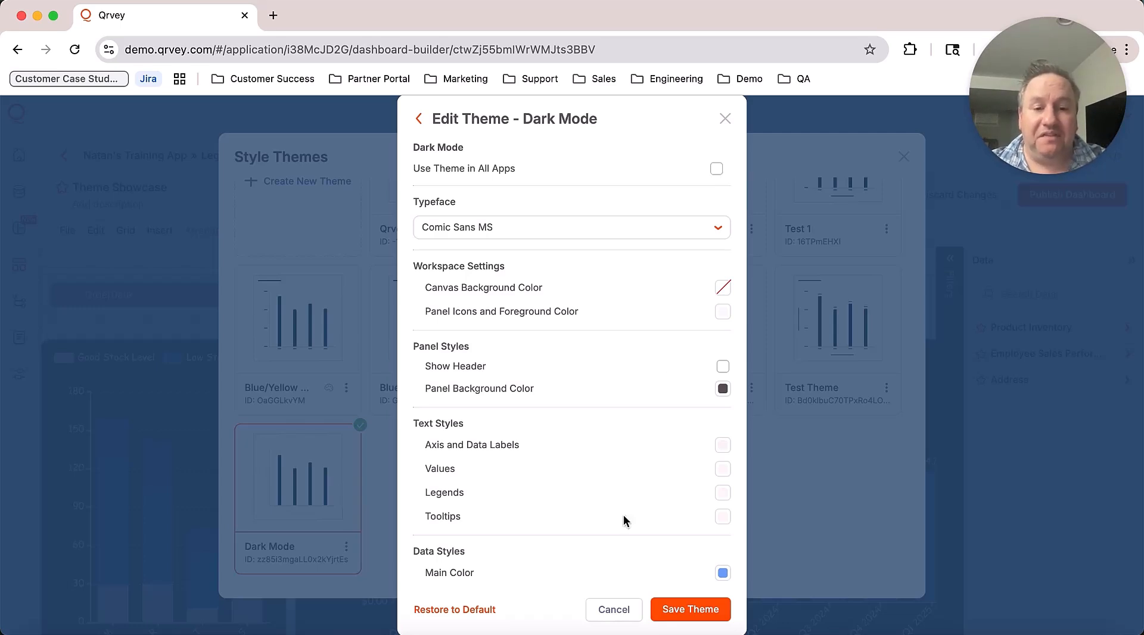
{"action": "left_click", "coordinate": [613, 609]}
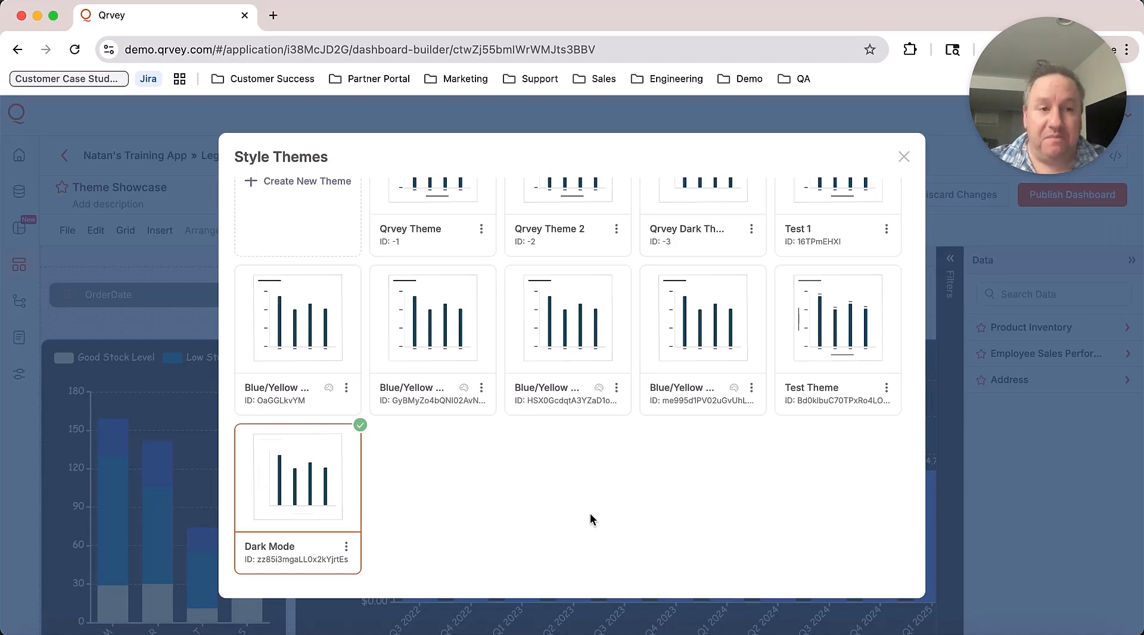
{"action": "double_click", "coordinate": [536, 401]}
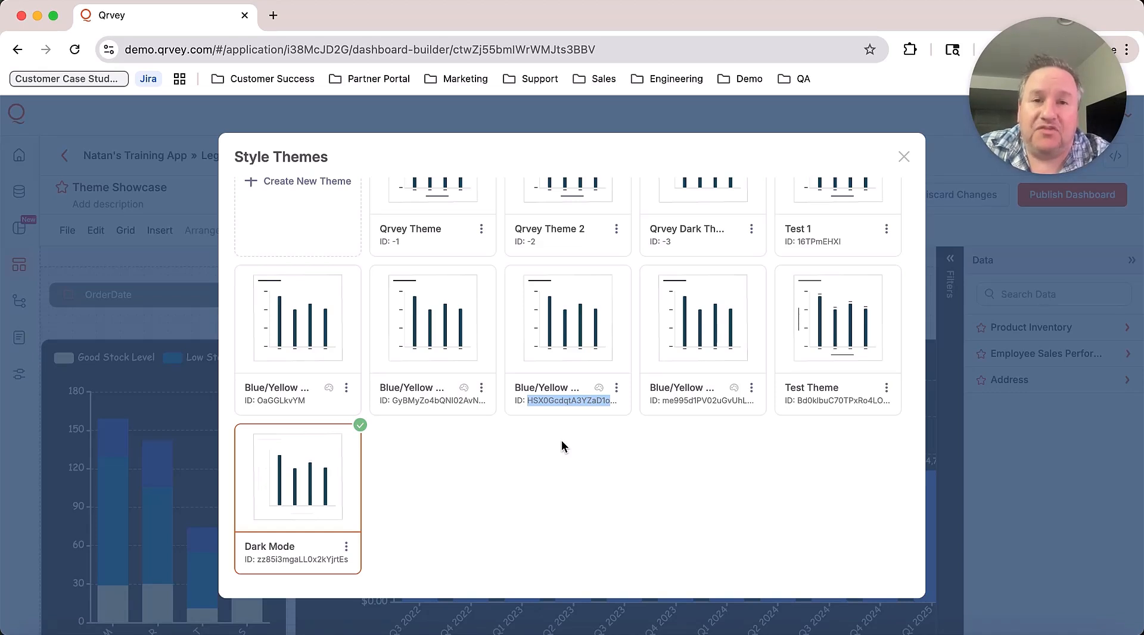
{"action": "left_click", "coordinate": [624, 432]}
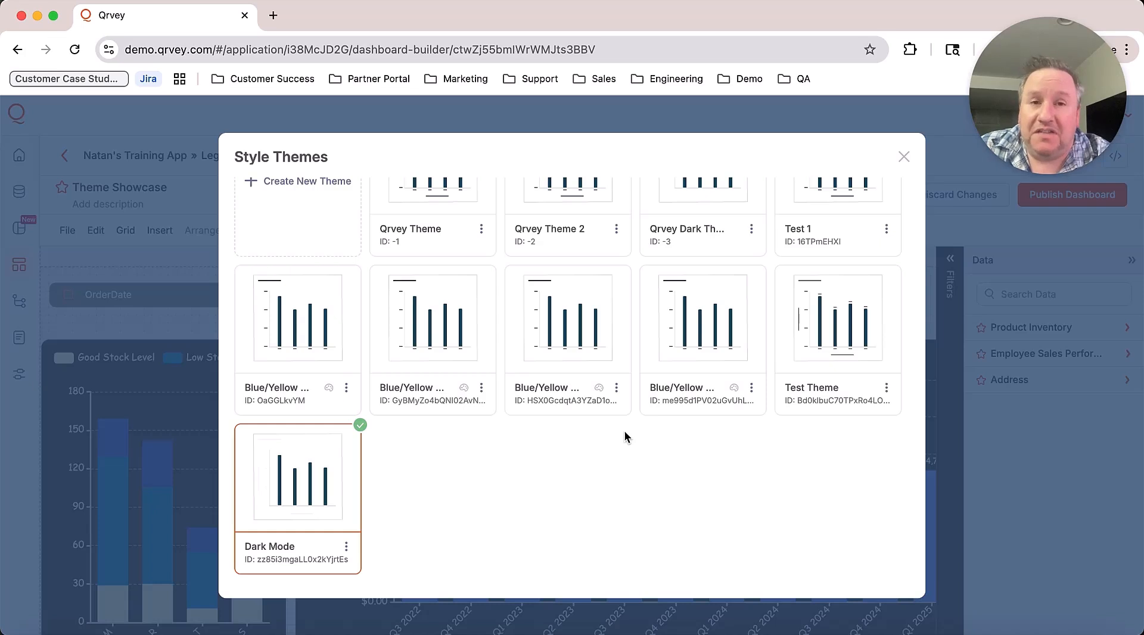
{"action": "double_click", "coordinate": [681, 400]}
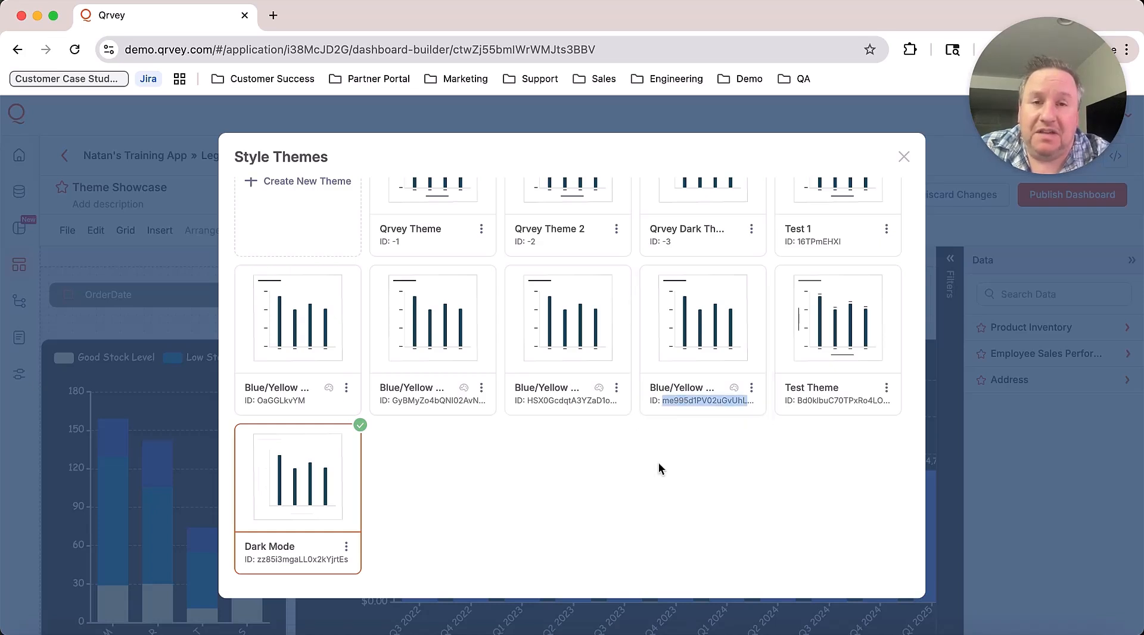
{"action": "left_click", "coordinate": [590, 515]}
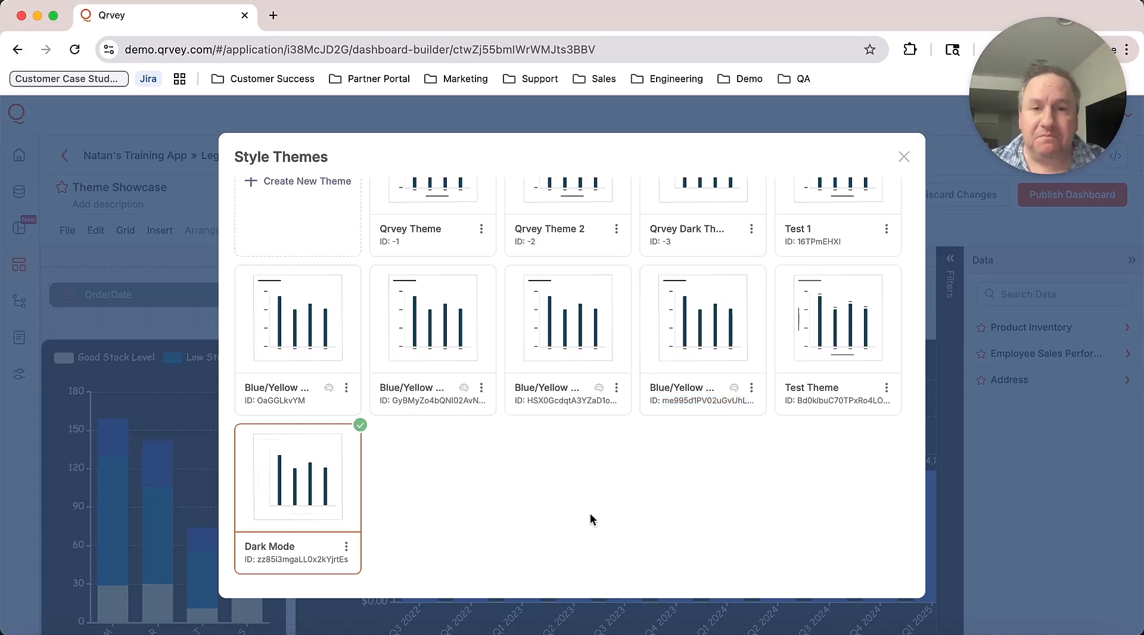